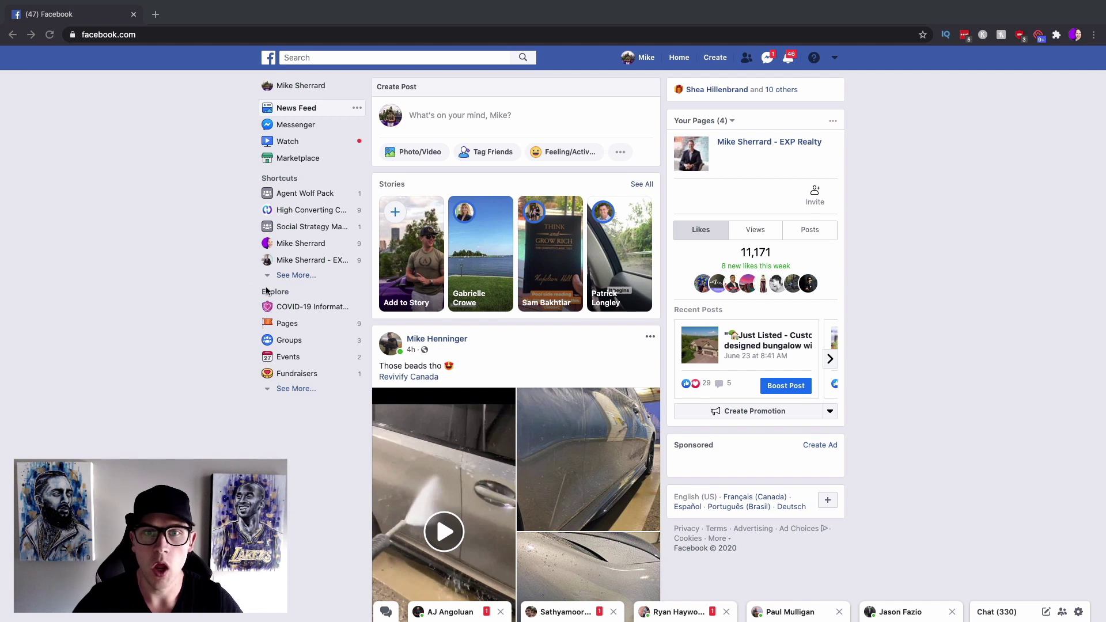
Switch to QuickTime Player and play the vertical VSL story video through to its end.
{"action": "key", "text": "ctrl+Right"}
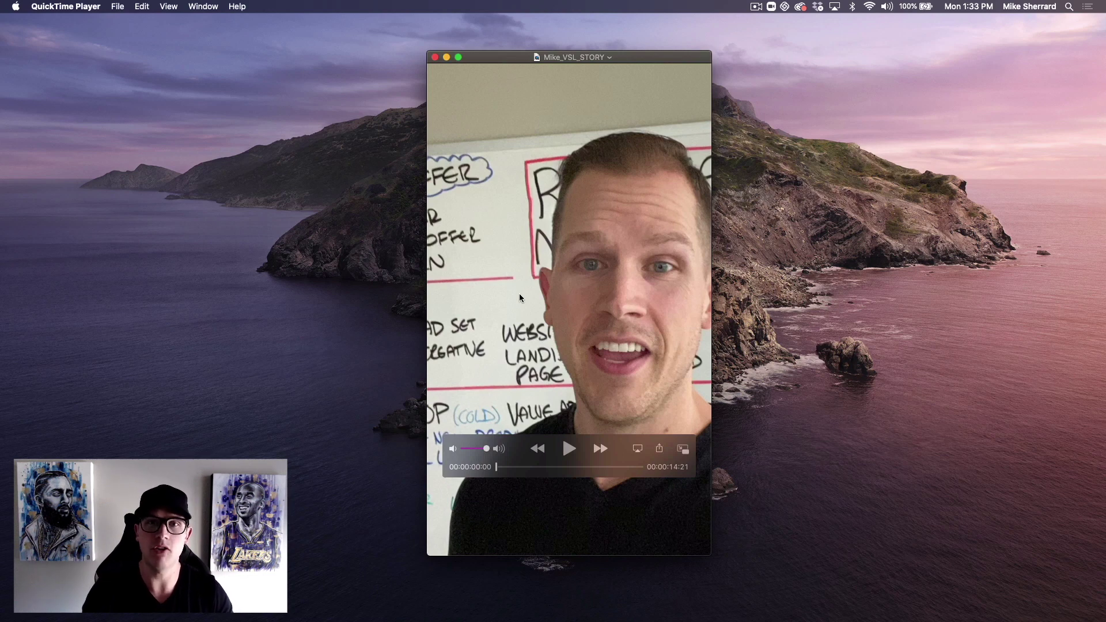
{"action": "key", "text": "space"}
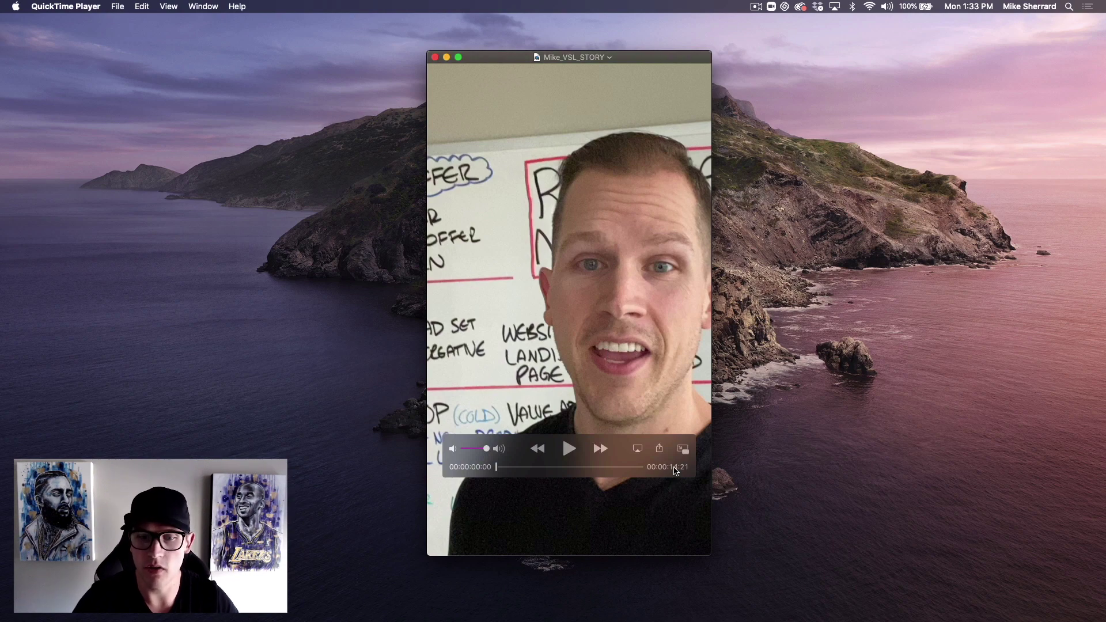
{"action": "left_click", "coordinate": [569, 450]}
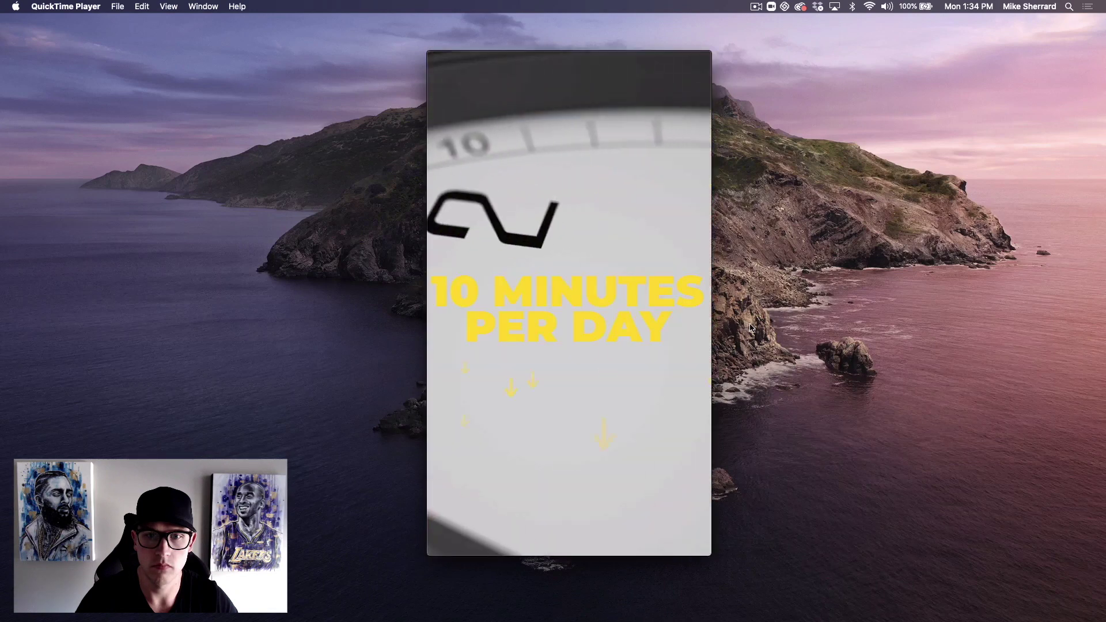
{"action": "mouse_move", "coordinate": [696, 360]}
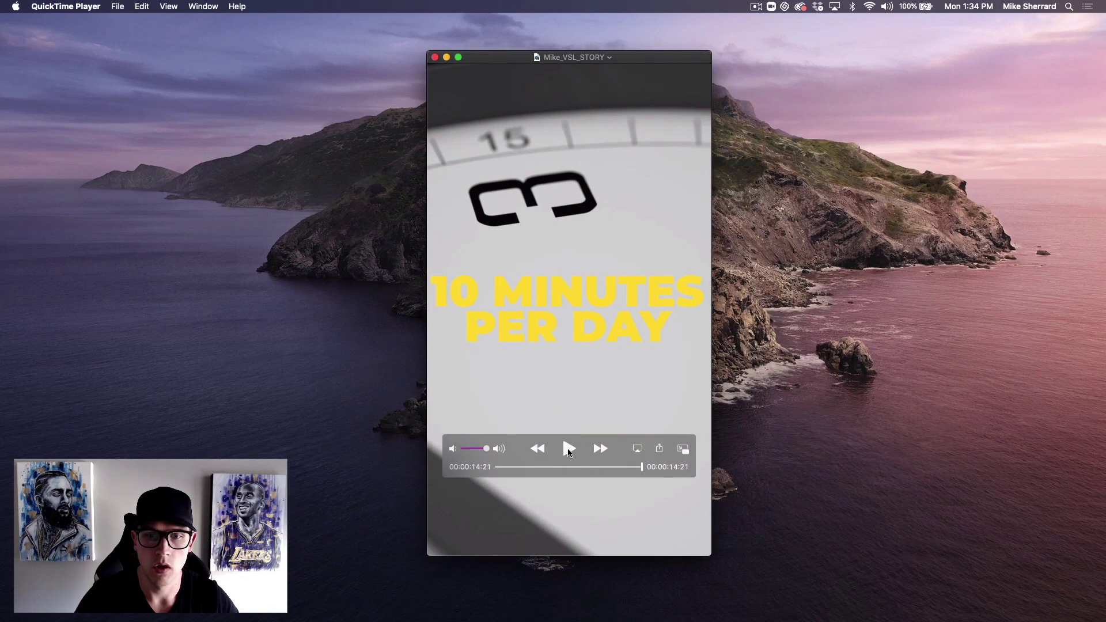
Return to Facebook in the browser and start a new ad campaign in Ads Manager with the Traffic objective.
{"action": "key", "text": "ctrl+Left"}
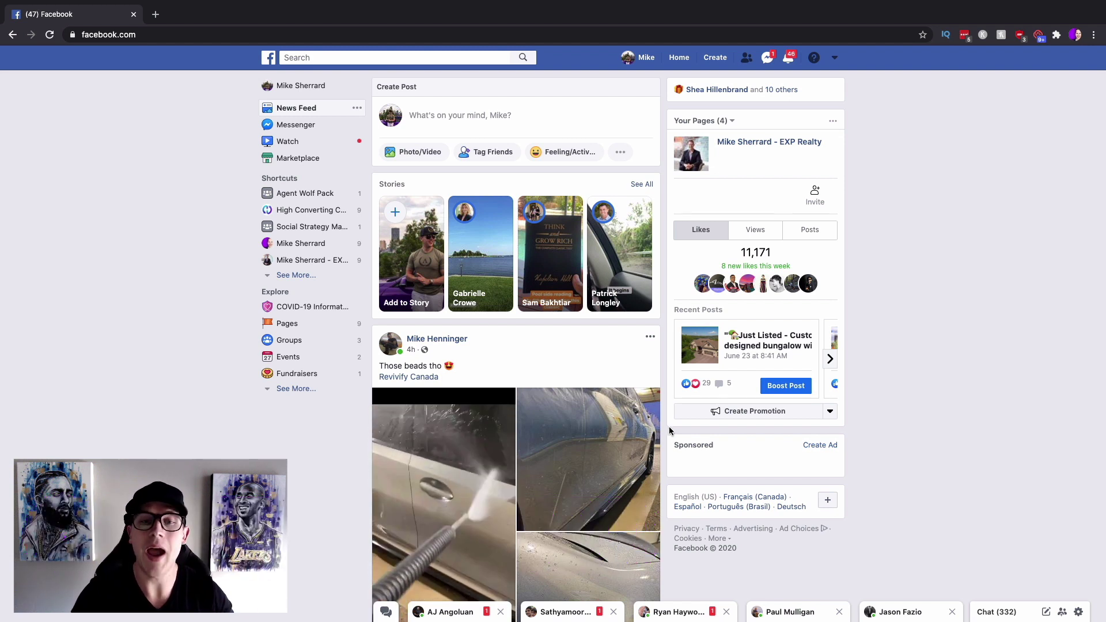
{"action": "left_click", "coordinate": [709, 60]}
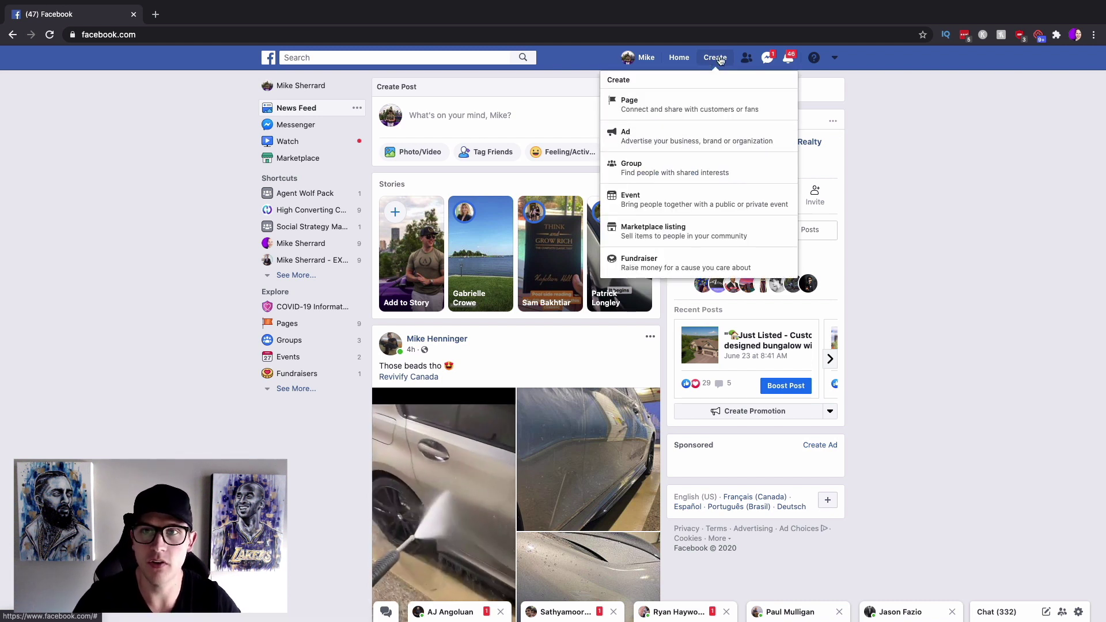
{"action": "left_click", "coordinate": [661, 140]}
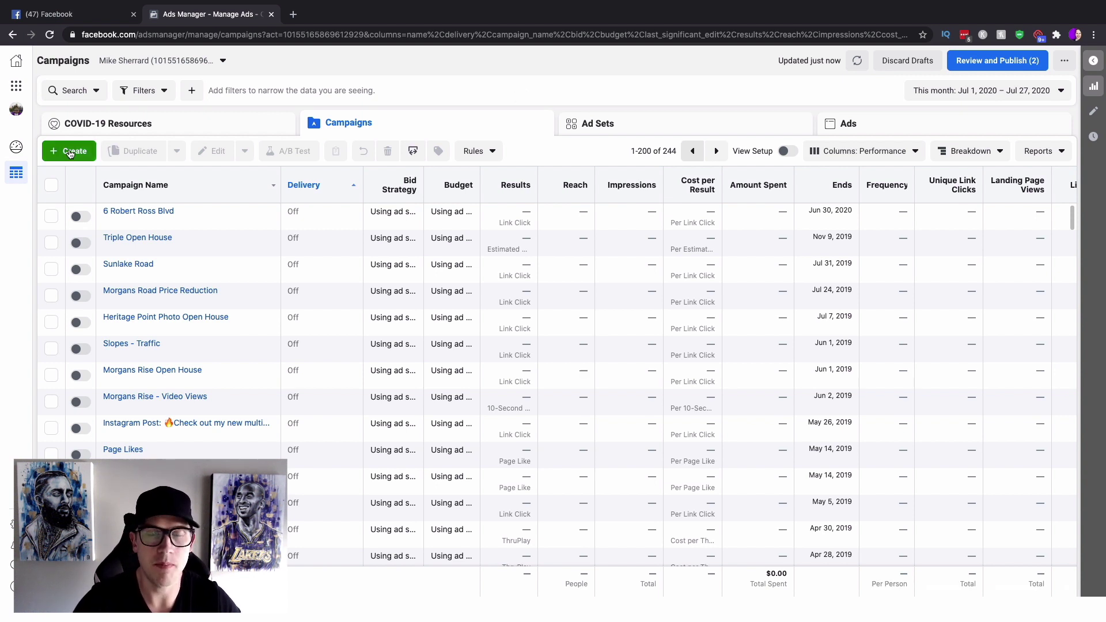
{"action": "left_click", "coordinate": [69, 152]}
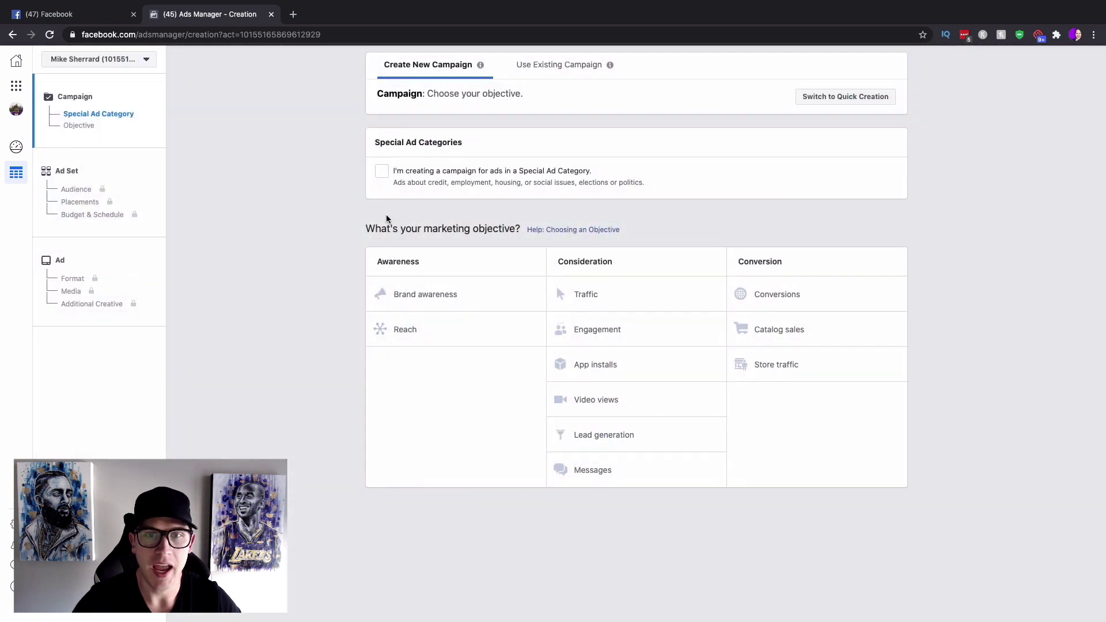
{"action": "left_click", "coordinate": [665, 286]}
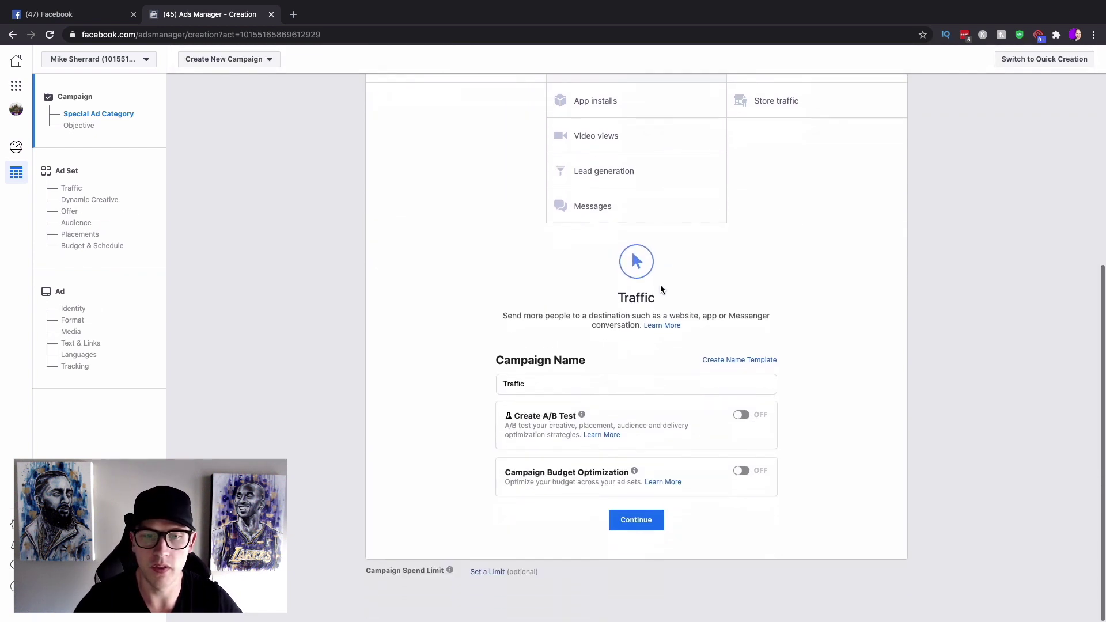
Name the campaign "Social Media Masterclass - IG Story Ad" and continue to the ad set settings.
{"action": "left_click", "coordinate": [554, 376]}
{"action": "left_click_drag", "start_coordinate": [553, 377], "coordinate": [450, 385]}
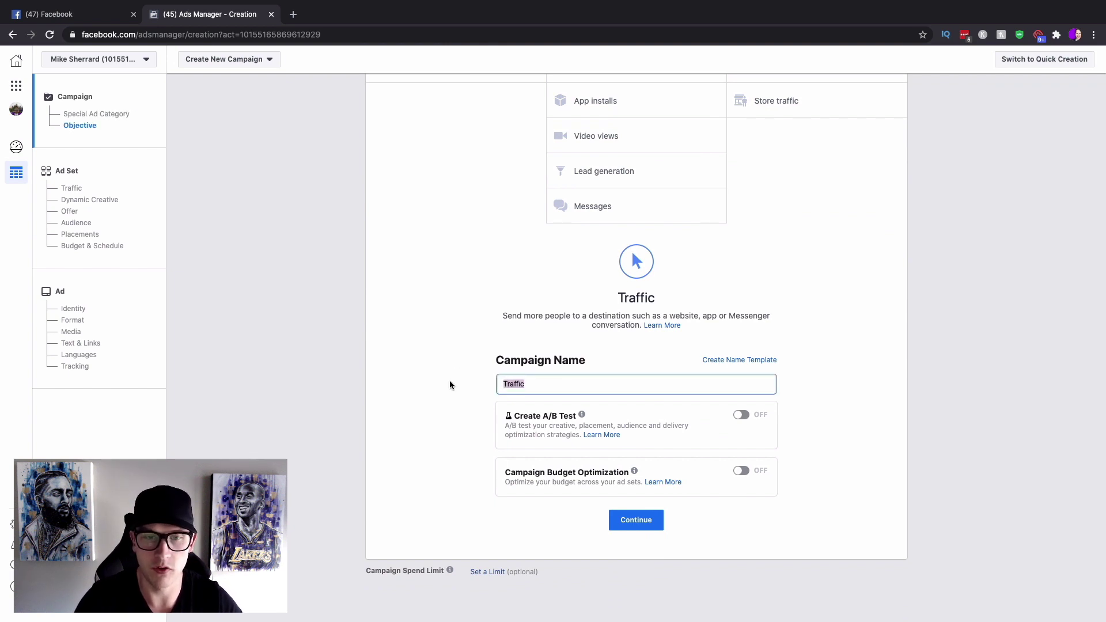
{"action": "type", "text": "Social Media "}
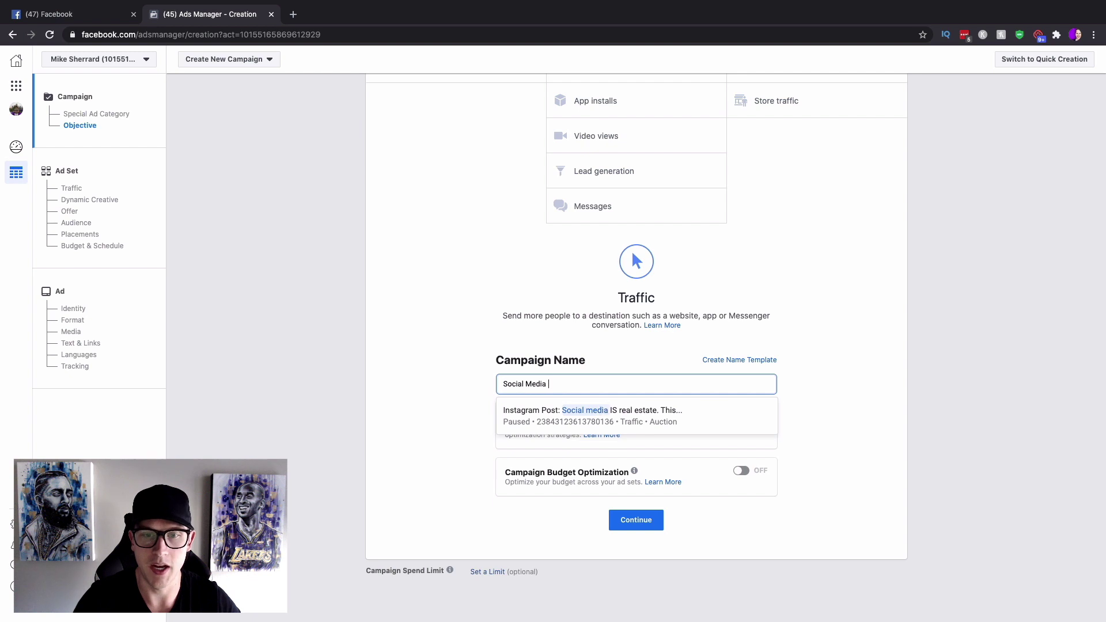
{"action": "type", "text": "Masterclass"}
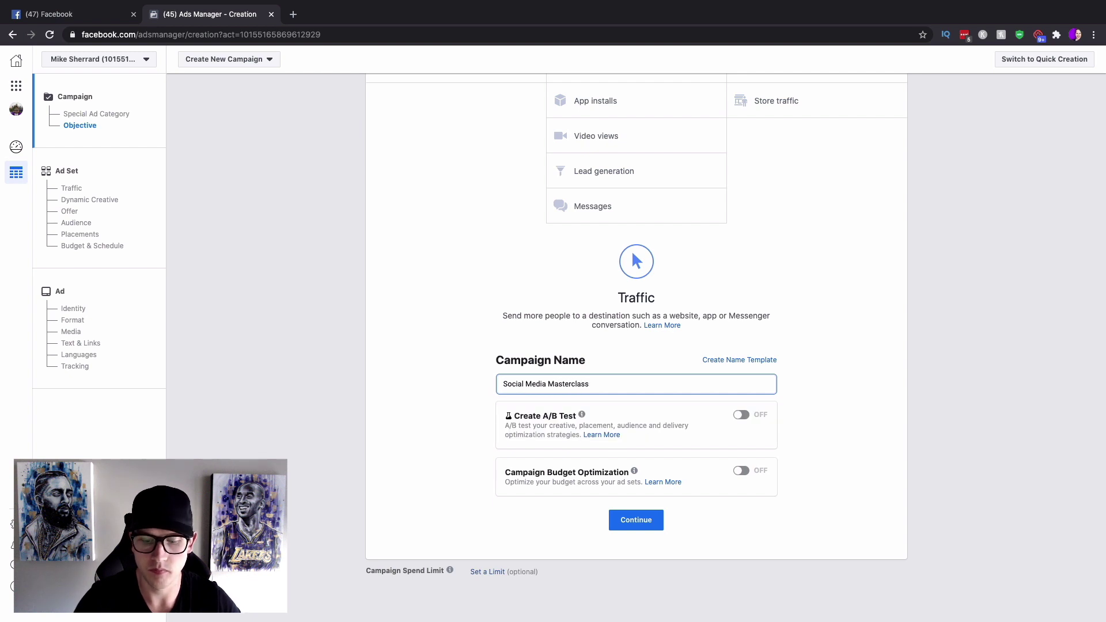
{"action": "type", "text": " - I"}
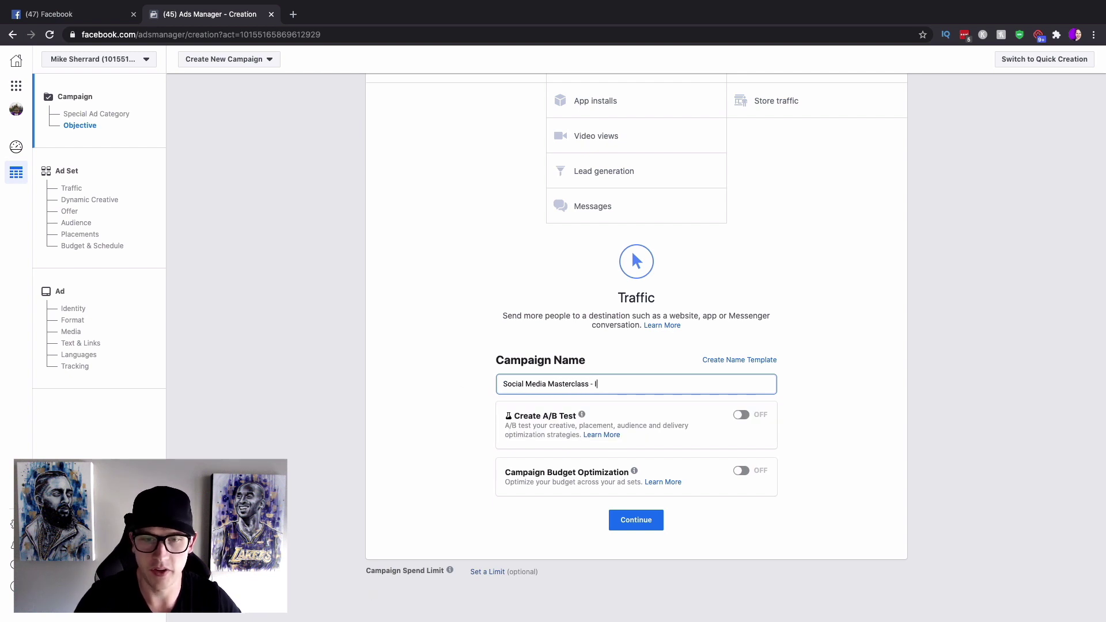
{"action": "type", "text": "G Story Ad"}
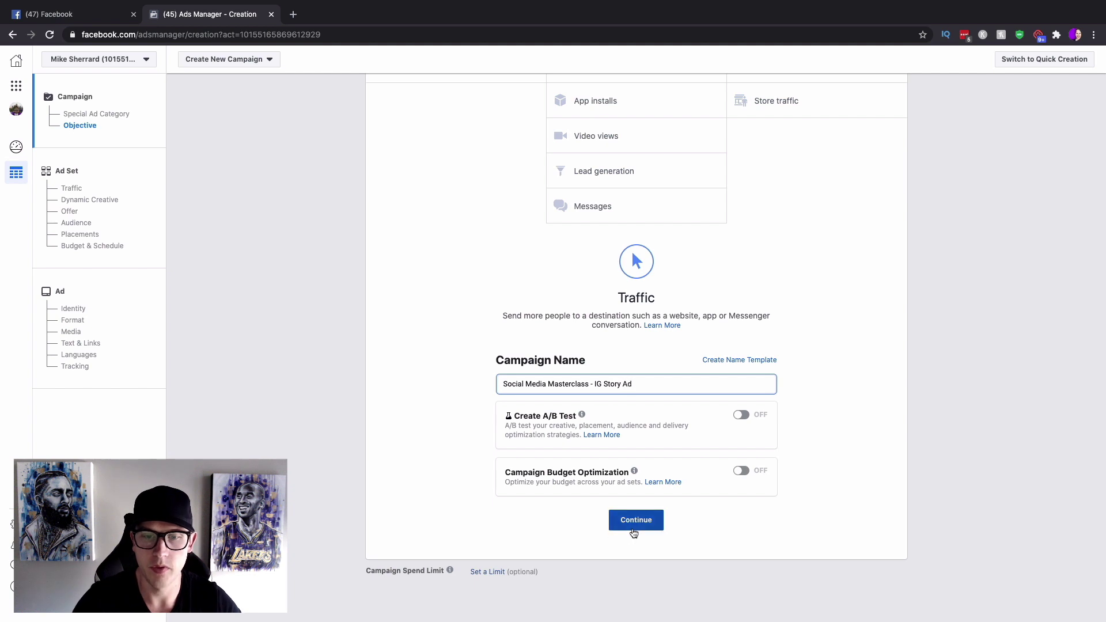
{"action": "left_click", "coordinate": [634, 531]}
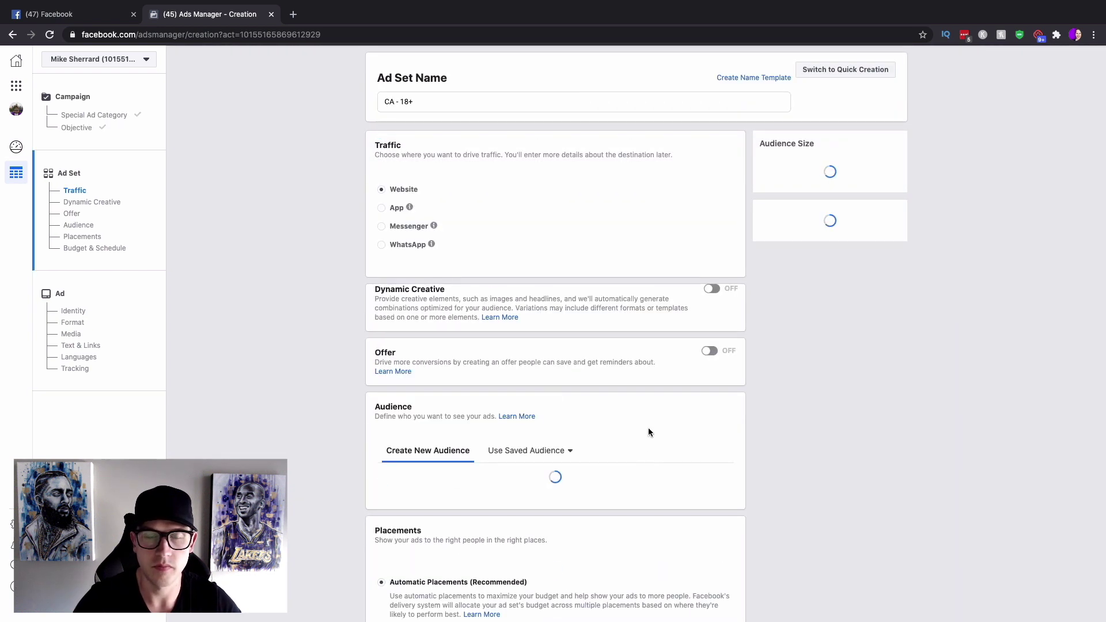
Add United States to the audience's target locations alongside Canada.
{"action": "scroll", "coordinate": [602, 367], "scroll_direction": "down", "scroll_amount": 2}
{"action": "scroll", "coordinate": [602, 367], "scroll_direction": "down", "scroll_amount": 1}
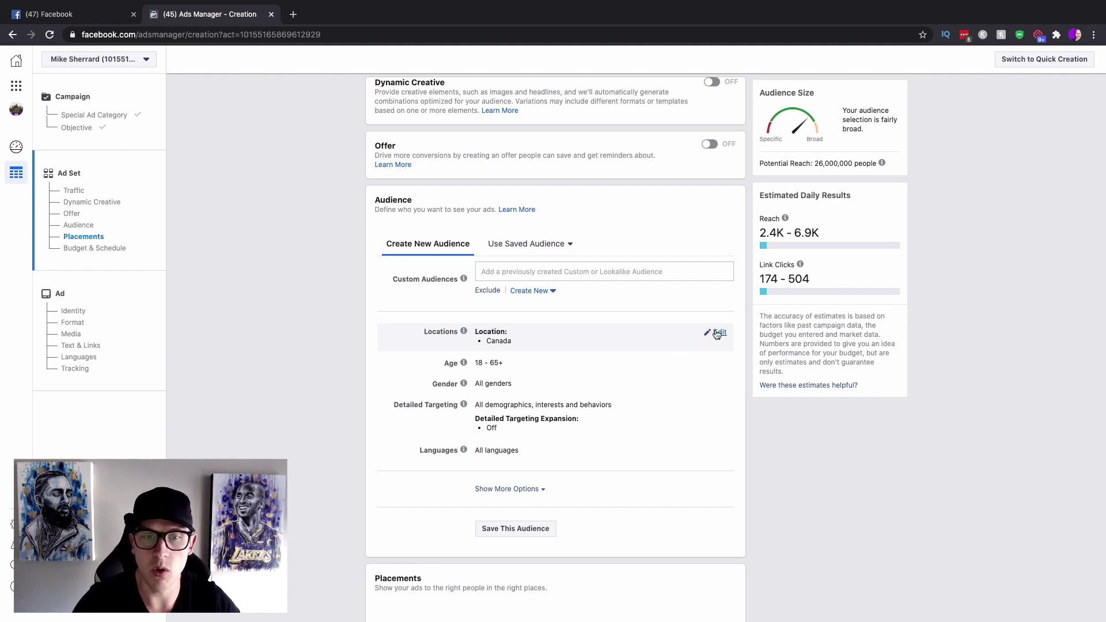
{"action": "left_click", "coordinate": [716, 332]}
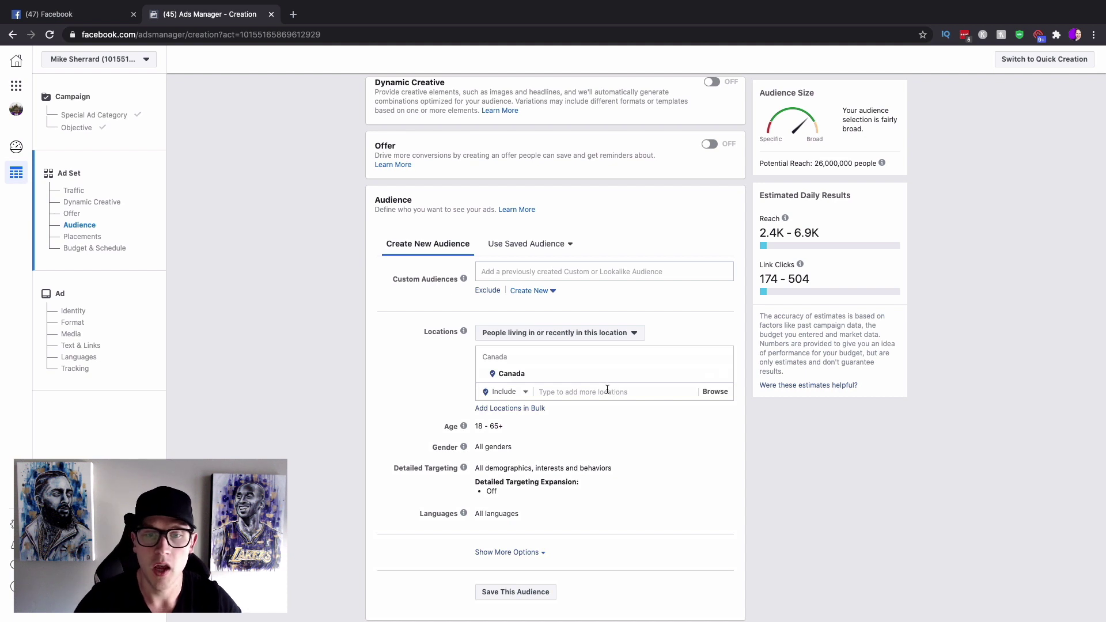
{"action": "left_click", "coordinate": [603, 391]}
{"action": "type", "text": "un"}
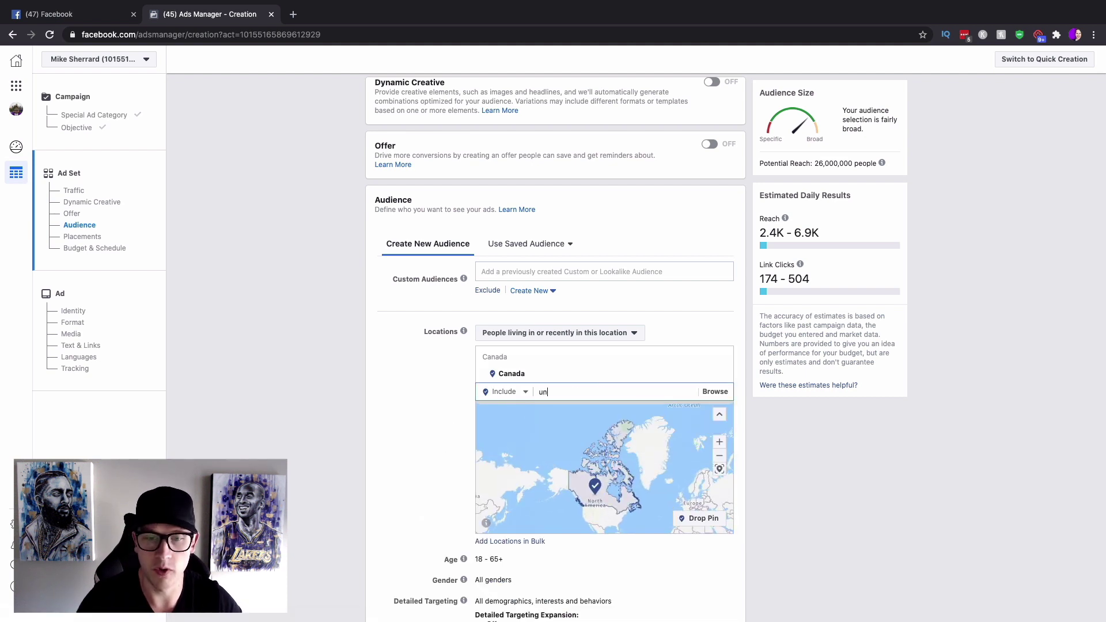
{"action": "type", "text": "ited states"}
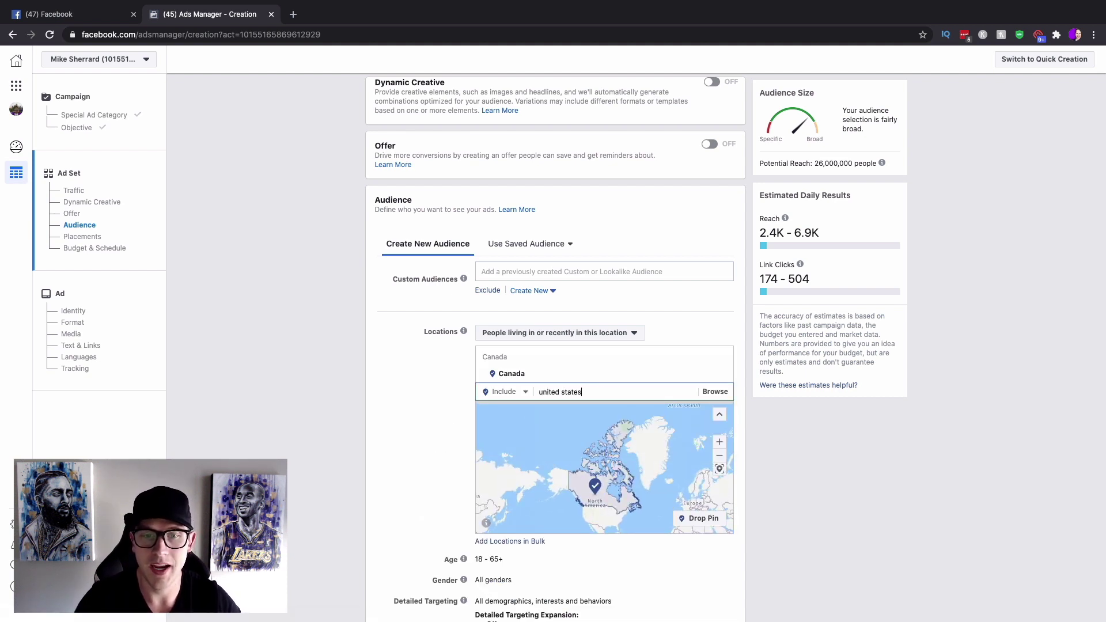
{"action": "key", "text": "Return"}
Include Australia and the United Kingdom in the audience's target locations.
{"action": "type", "text": "australia"}
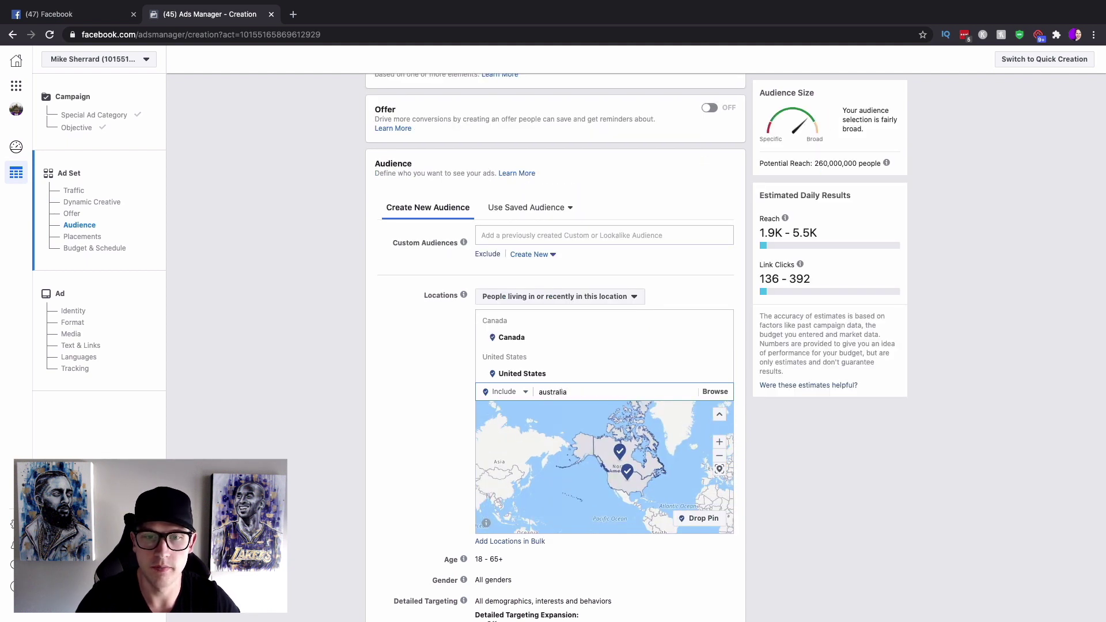
{"action": "key", "text": "Return"}
{"action": "type", "text": "u"}
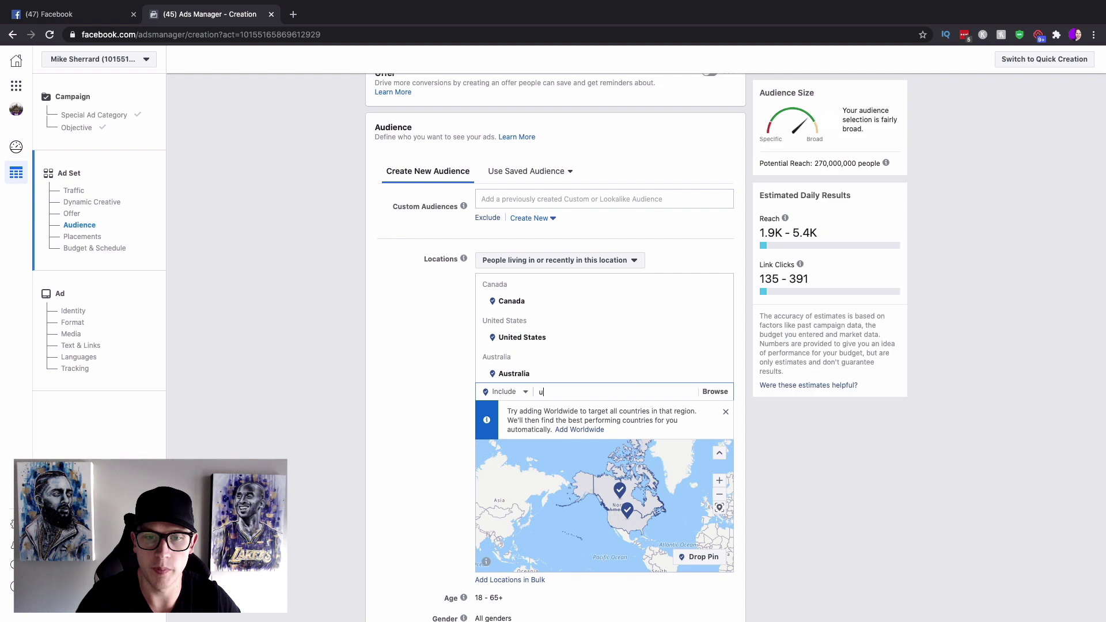
{"action": "type", "text": "k"}
{"action": "type", "text": "ited"}
{"action": "type", "text": " kingdom"}
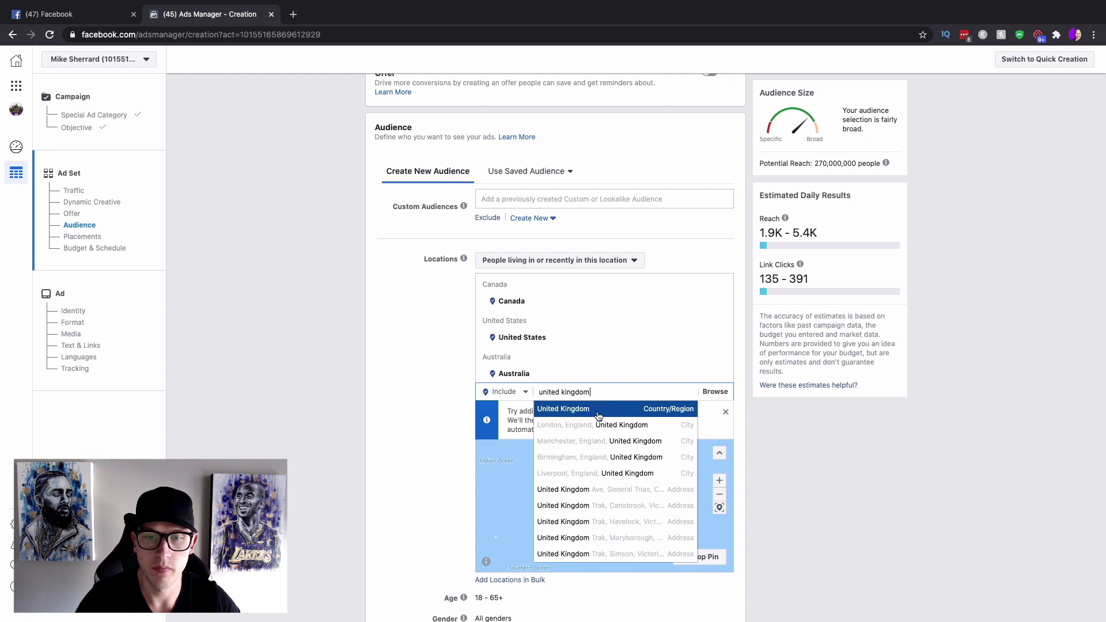
{"action": "left_click", "coordinate": [598, 416]}
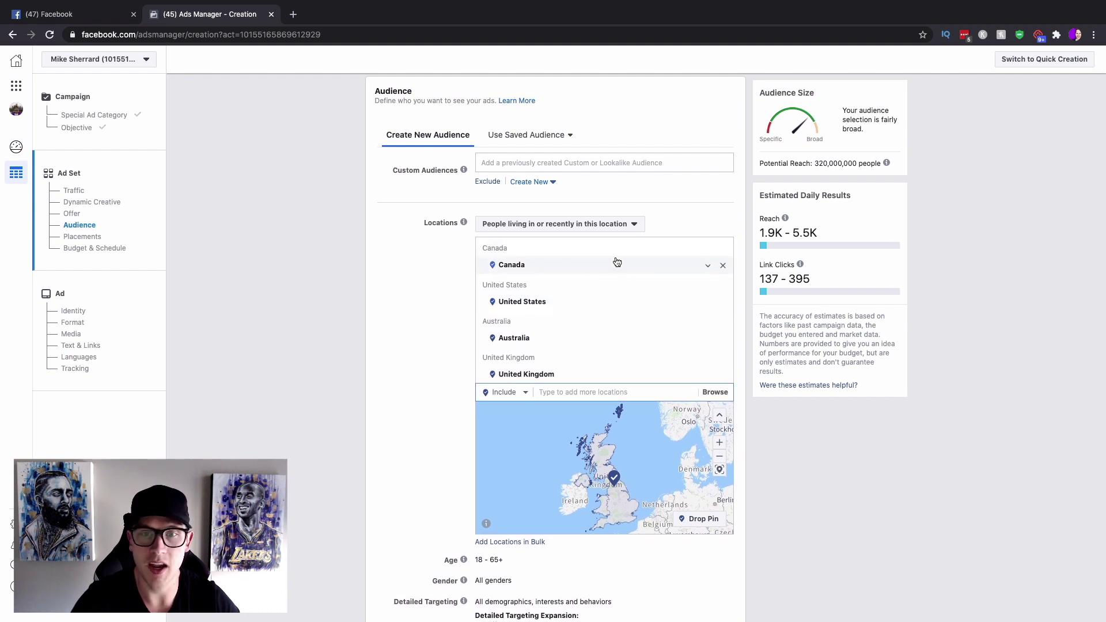
Set the audience's age range to 25 - 45.
{"action": "scroll", "coordinate": [774, 460], "scroll_direction": "down", "scroll_amount": 3}
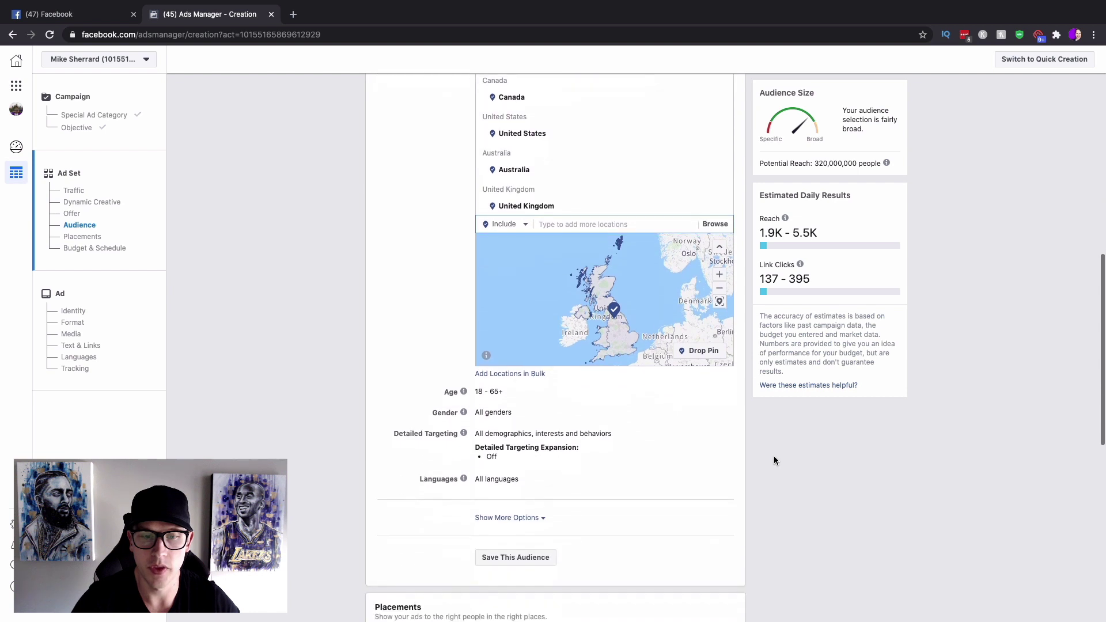
{"action": "scroll", "coordinate": [774, 460], "scroll_direction": "down", "scroll_amount": 1}
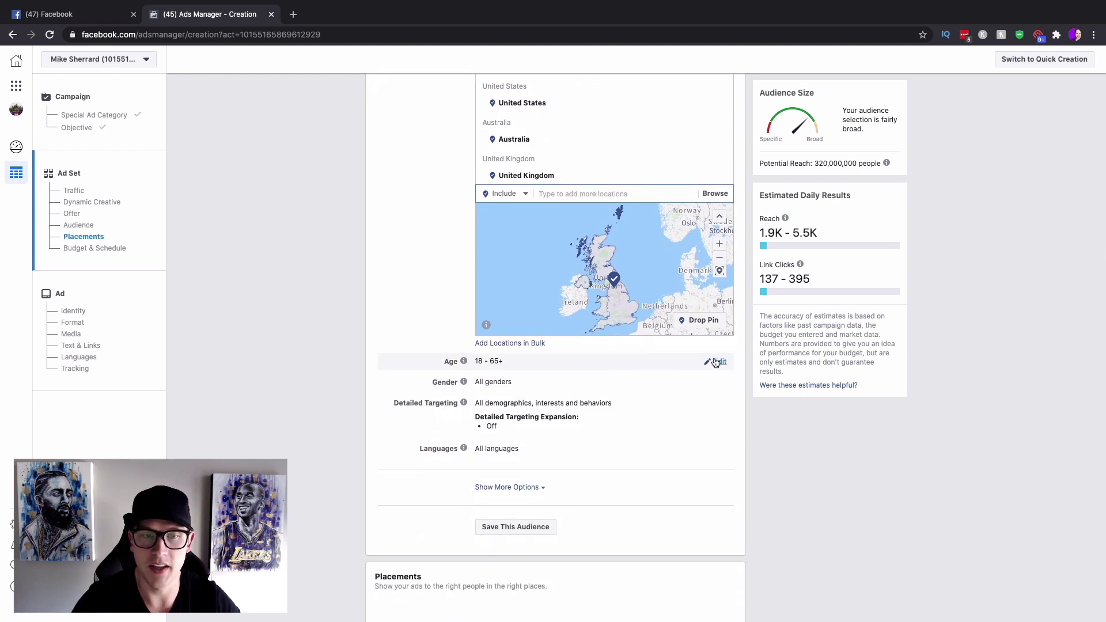
{"action": "left_click", "coordinate": [717, 362]}
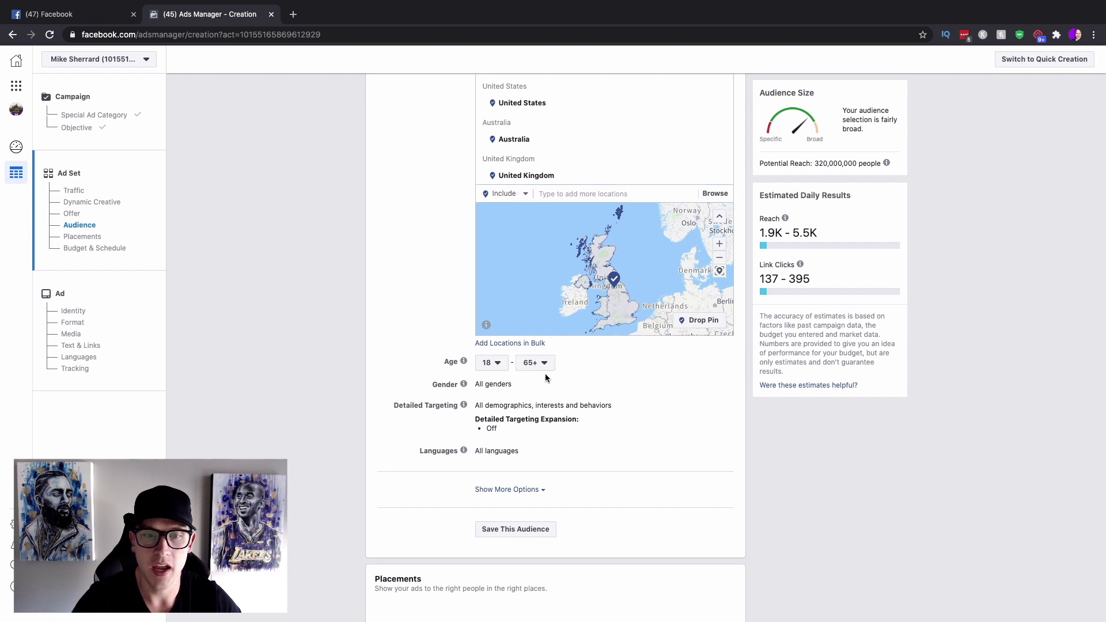
{"action": "left_click", "coordinate": [493, 363]}
{"action": "scroll", "coordinate": [498, 461], "scroll_direction": "down", "scroll_amount": 3}
{"action": "left_click", "coordinate": [499, 445]}
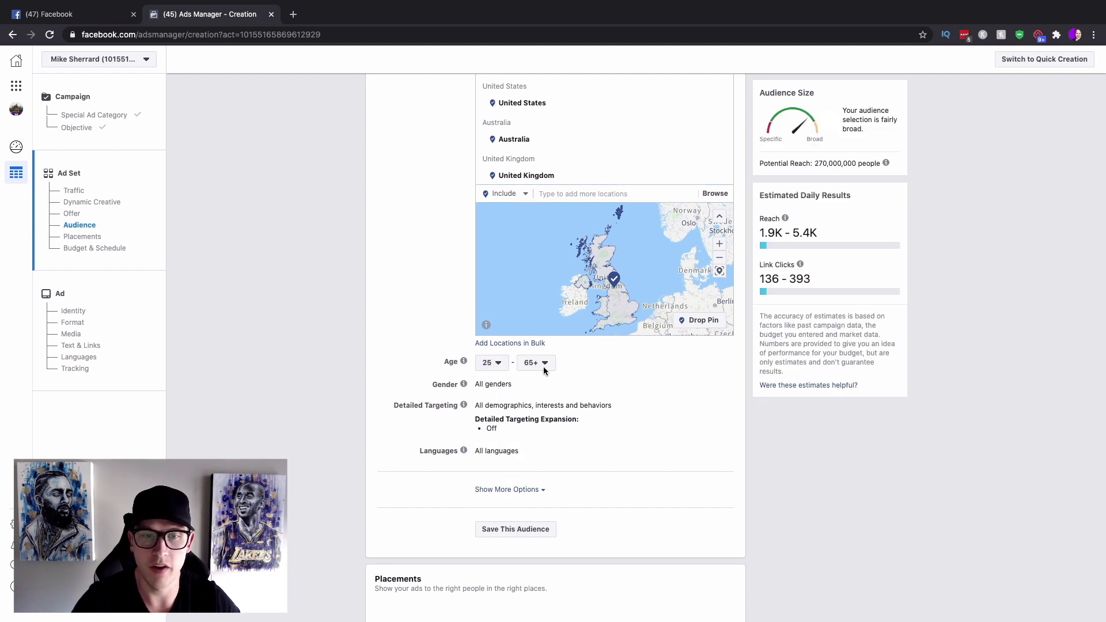
{"action": "left_click", "coordinate": [541, 363]}
{"action": "scroll", "coordinate": [541, 425], "scroll_direction": "up", "scroll_amount": 3}
{"action": "scroll", "coordinate": [541, 425], "scroll_direction": "up", "scroll_amount": 2}
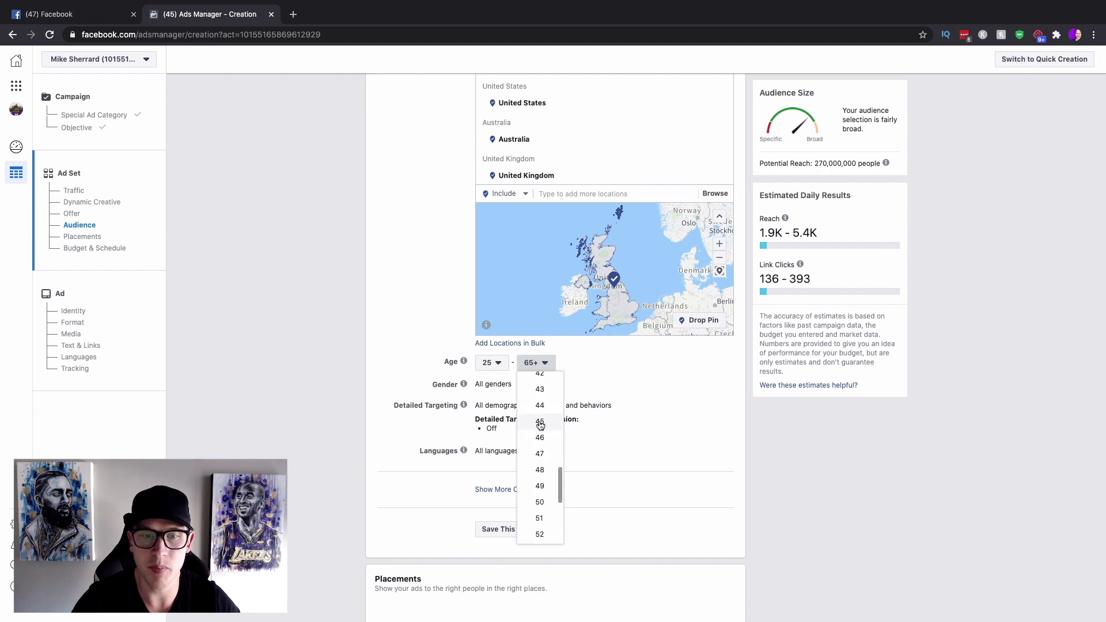
{"action": "left_click", "coordinate": [540, 425]}
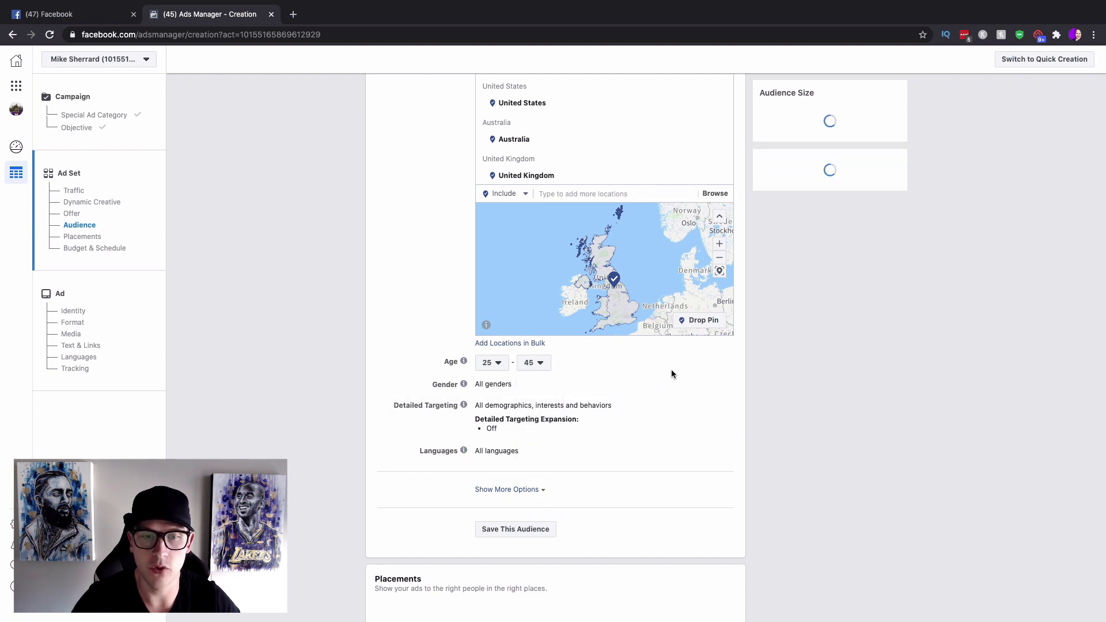
Use manual placements for the ad set and exclude the Facebook, Audience Network and Messenger platforms, leaving only Instagram.
{"action": "scroll", "coordinate": [671, 373], "scroll_direction": "down", "scroll_amount": 1}
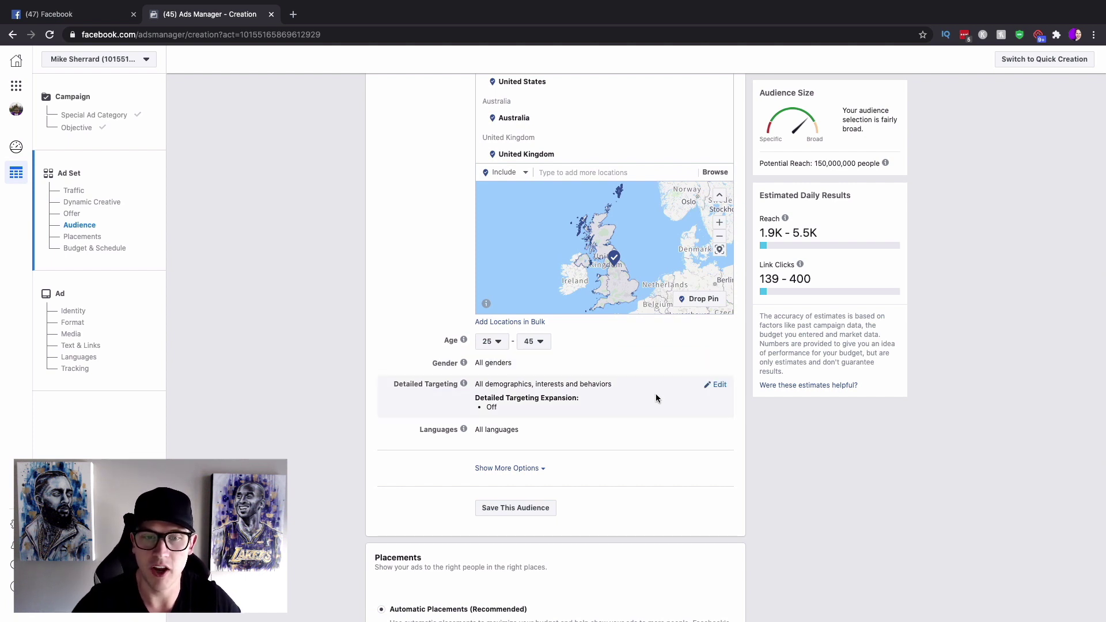
{"action": "scroll", "coordinate": [656, 393], "scroll_direction": "down", "scroll_amount": 1}
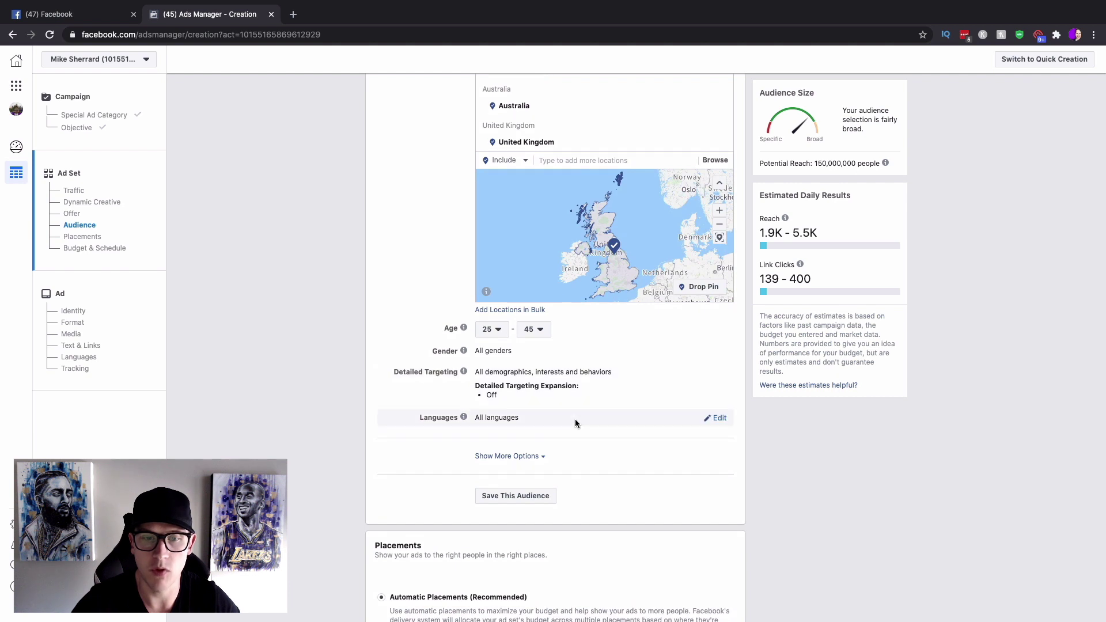
{"action": "scroll", "coordinate": [575, 420], "scroll_direction": "down", "scroll_amount": 6}
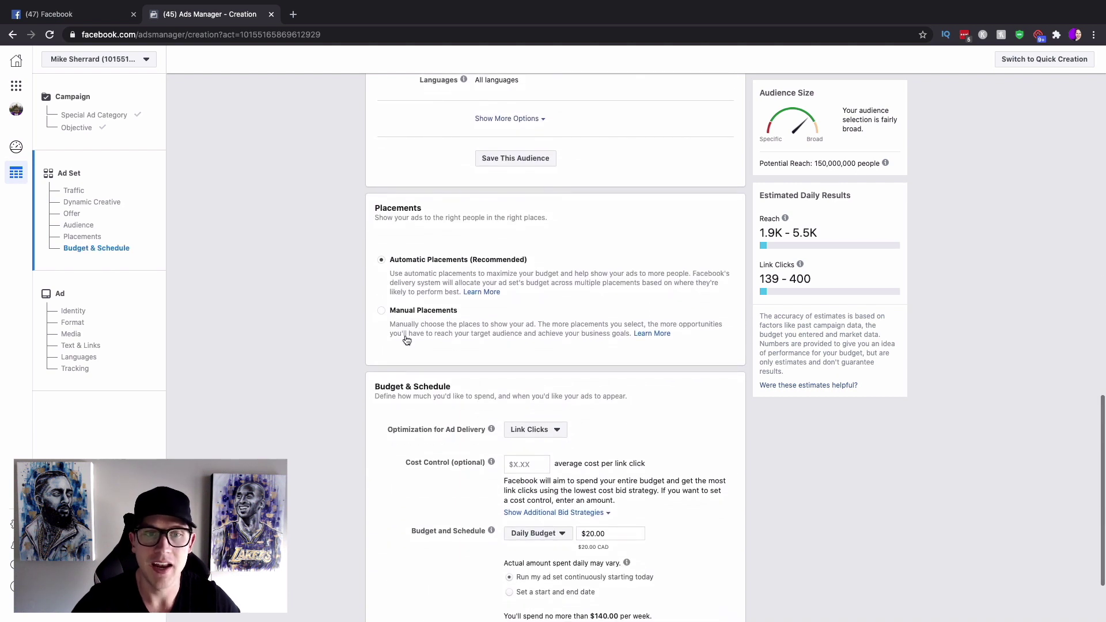
{"action": "left_click", "coordinate": [382, 312]}
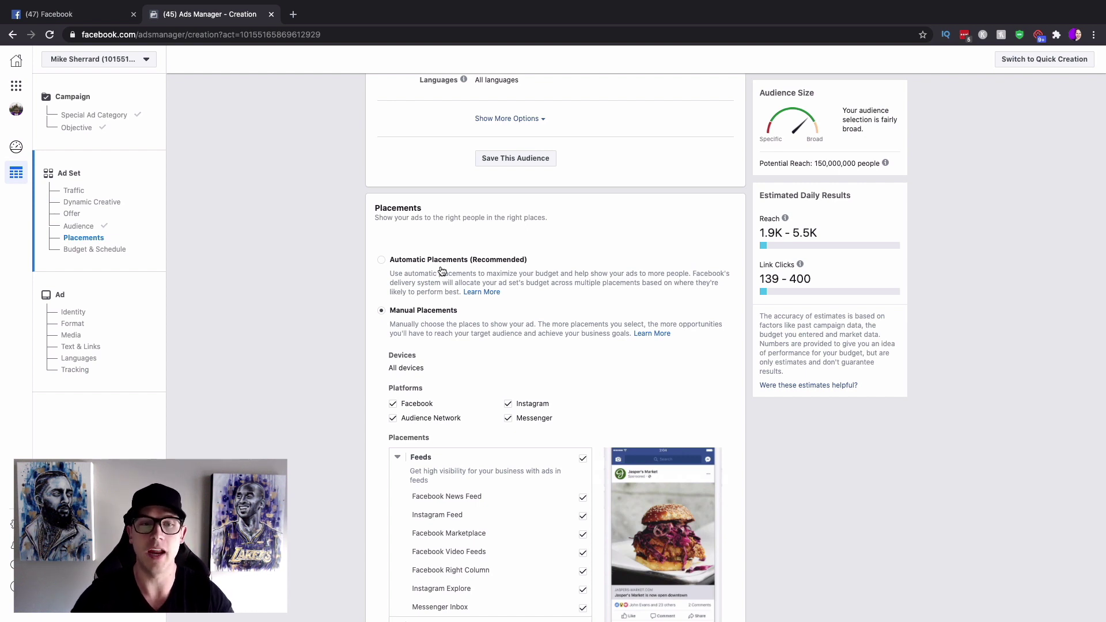
{"action": "left_click", "coordinate": [393, 405]}
{"action": "left_click", "coordinate": [393, 418]}
{"action": "left_click", "coordinate": [508, 419]}
{"action": "scroll", "coordinate": [607, 410], "scroll_direction": "down", "scroll_amount": 3}
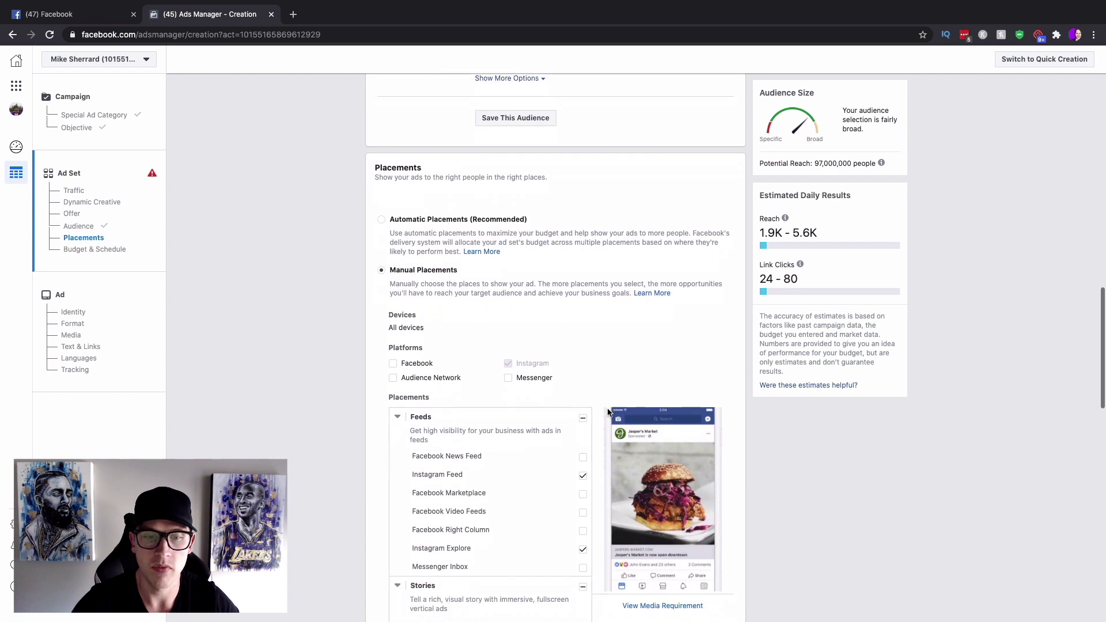
{"action": "scroll", "coordinate": [607, 412], "scroll_direction": "down", "scroll_amount": 1}
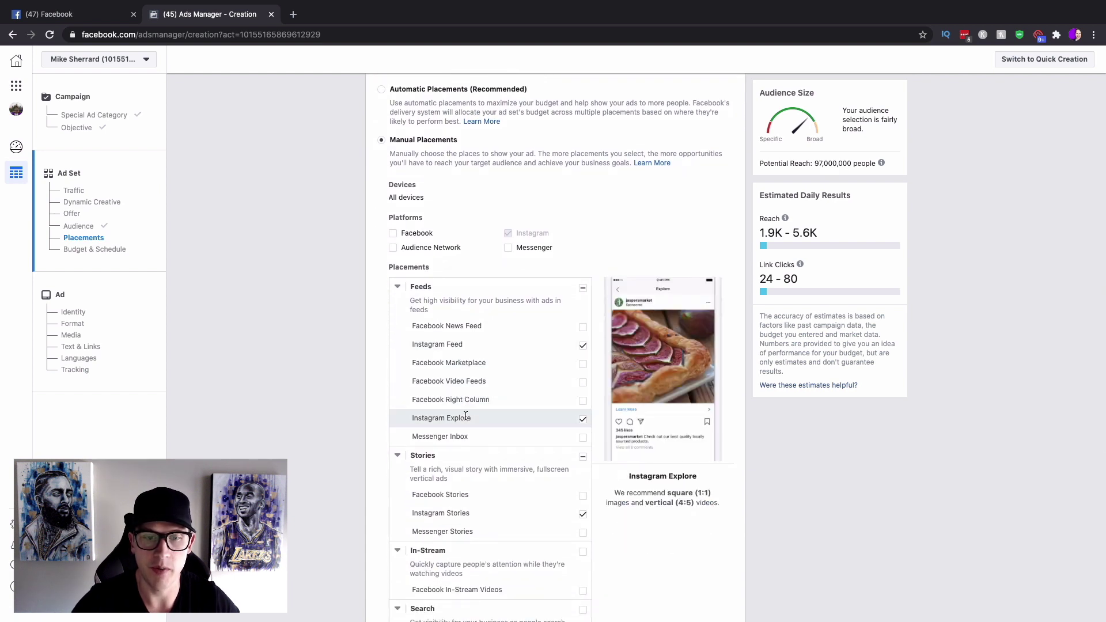
Exclude Instagram Feed and Instagram Explore so only Instagram Stories stays as a placement, and continue to the ad setup.
{"action": "left_click", "coordinate": [583, 345]}
{"action": "left_click", "coordinate": [583, 420]}
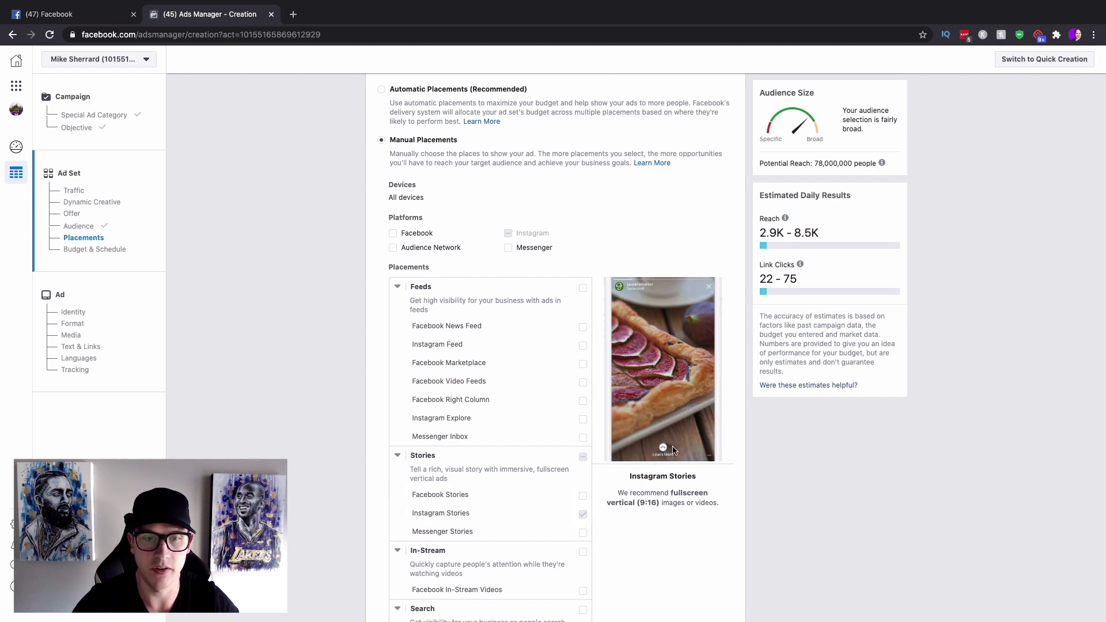
{"action": "scroll", "coordinate": [673, 449], "scroll_direction": "down", "scroll_amount": 12}
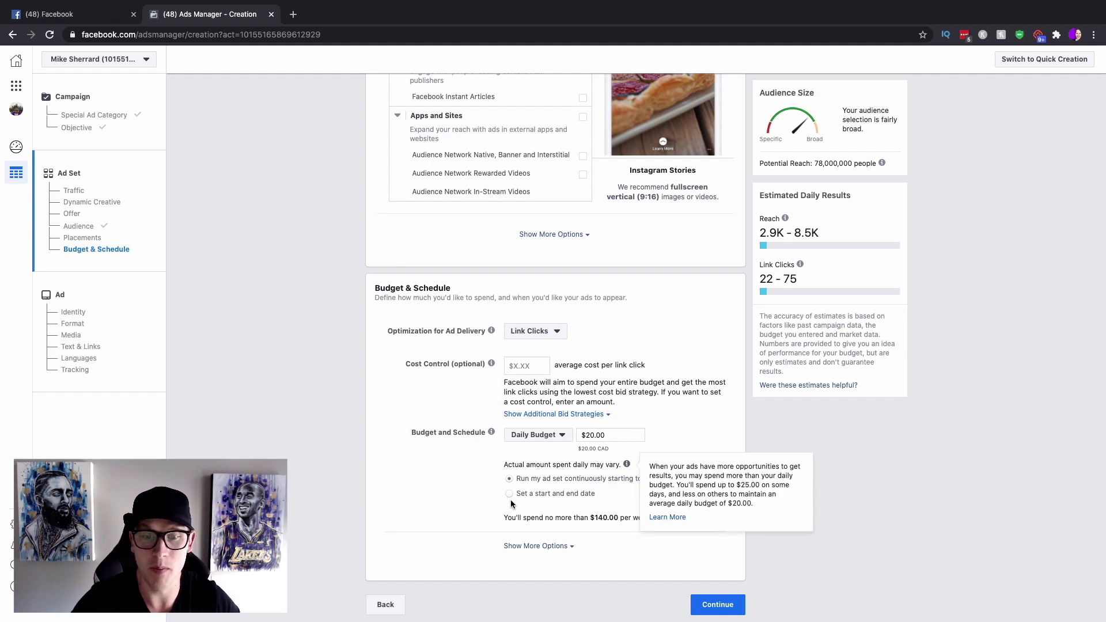
{"action": "left_click", "coordinate": [725, 609]}
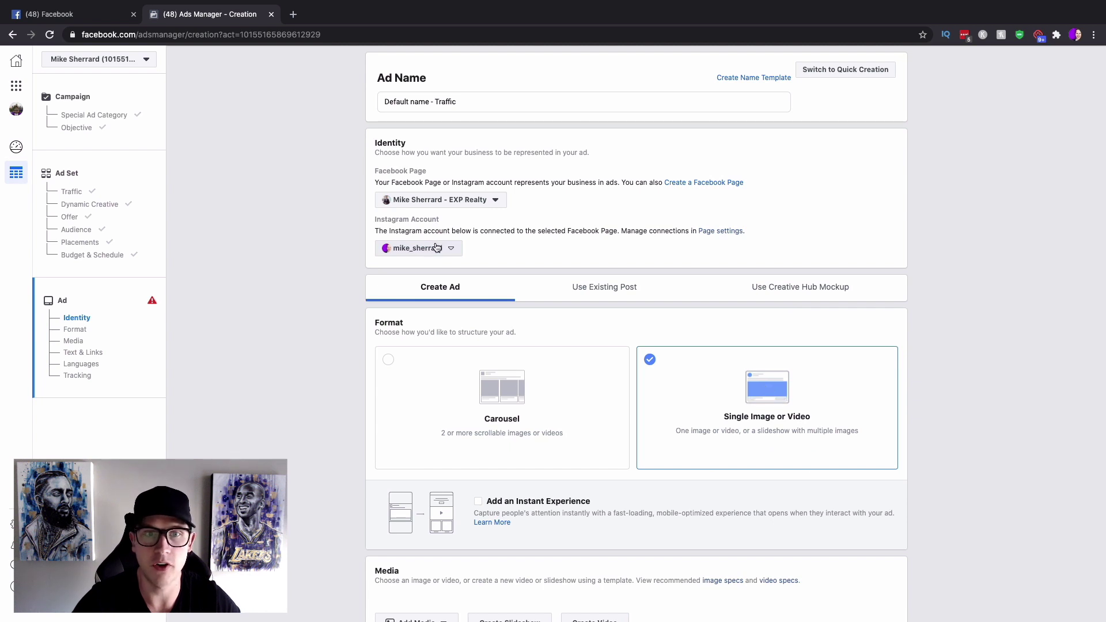
Review the ad's Instagram account and format choices, and preview the vertical story video in QuickTime Player.
{"action": "left_click", "coordinate": [437, 248]}
{"action": "left_click", "coordinate": [490, 242]}
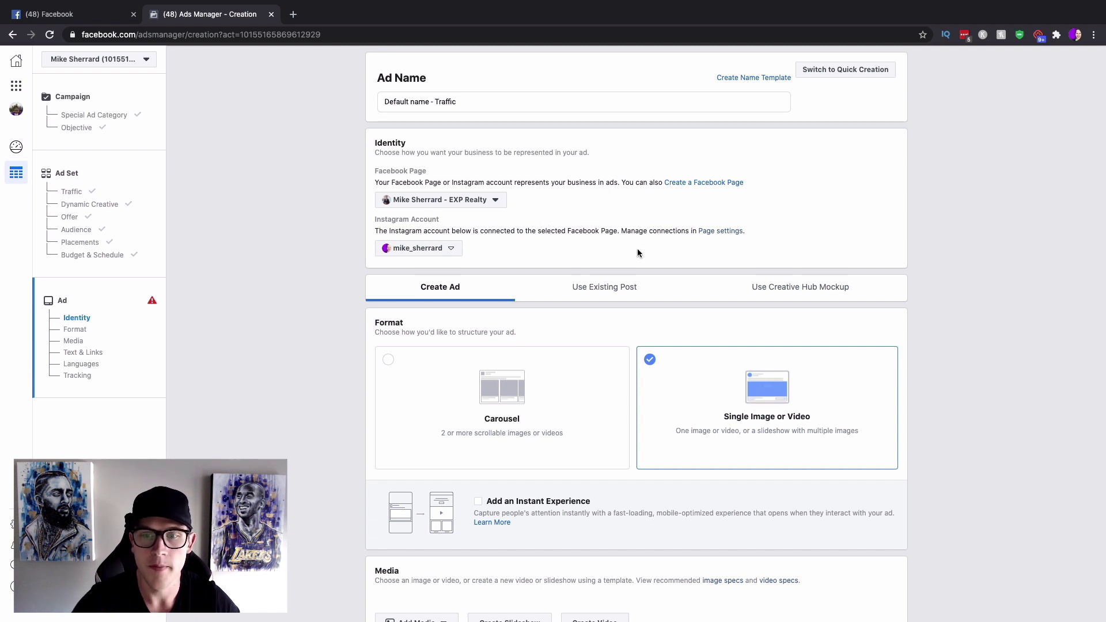
{"action": "scroll", "coordinate": [637, 252], "scroll_direction": "down", "scroll_amount": 4}
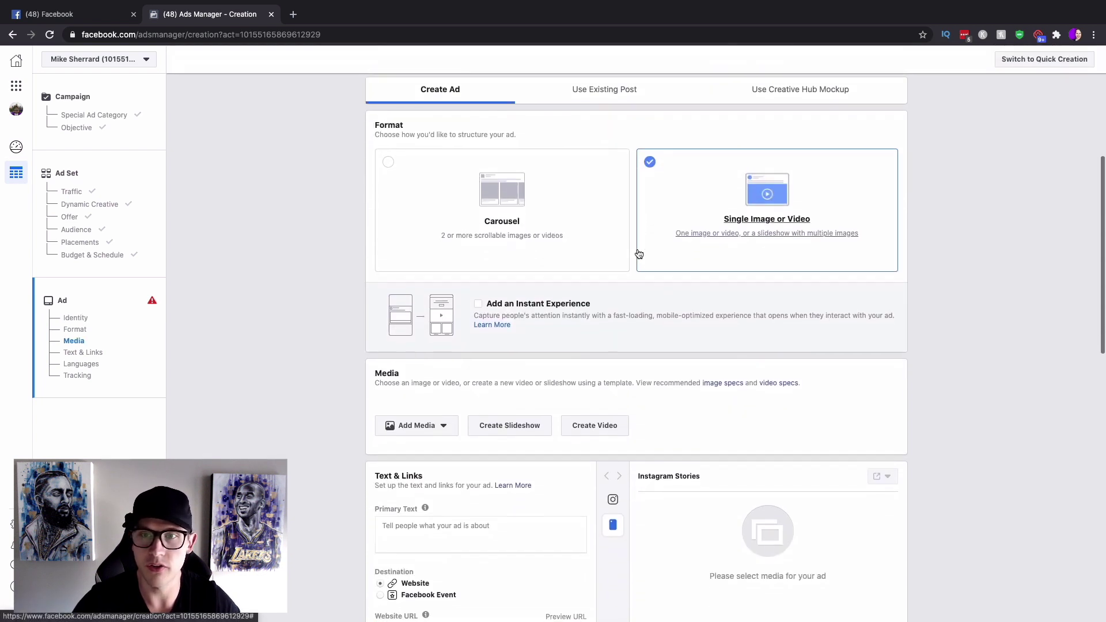
{"action": "scroll", "coordinate": [638, 254], "scroll_direction": "down", "scroll_amount": 1}
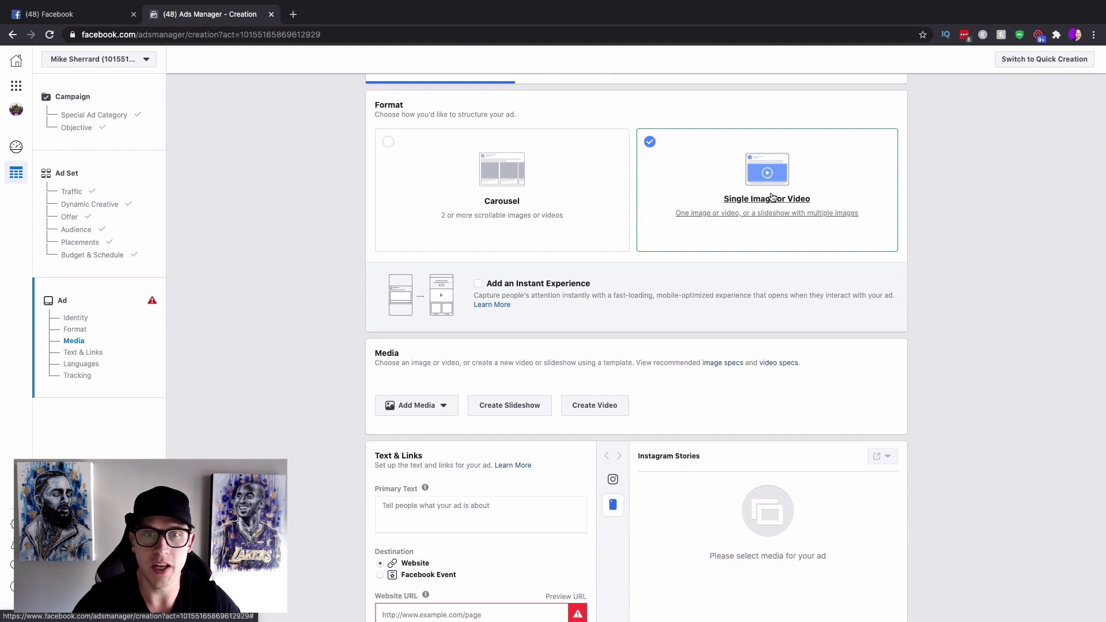
{"action": "key", "text": "ctrl+Right"}
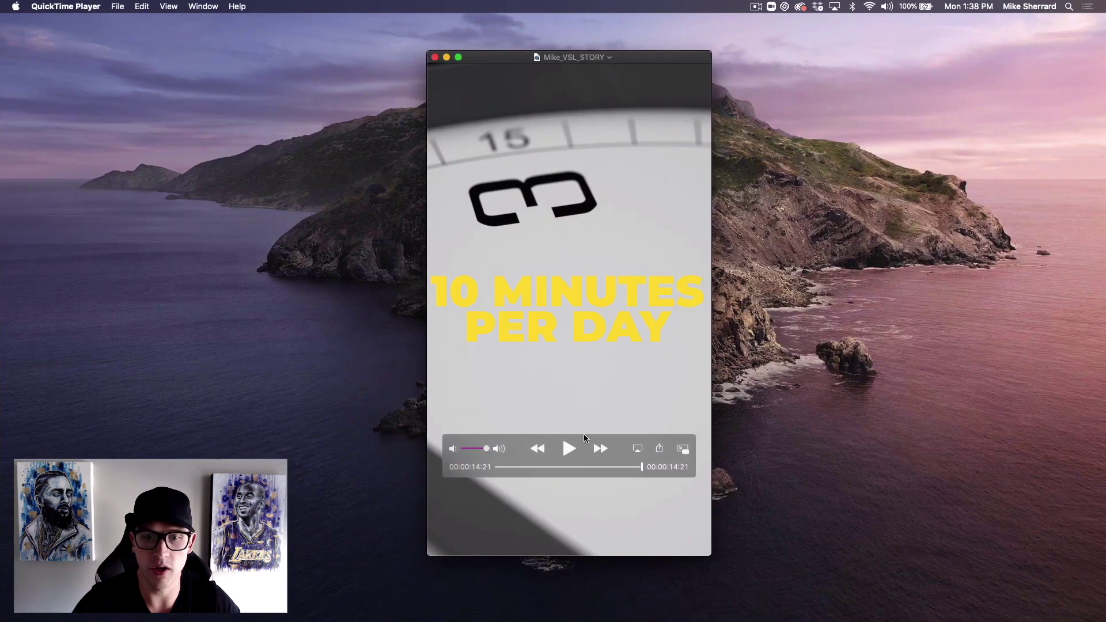
{"action": "left_click", "coordinate": [506, 467]}
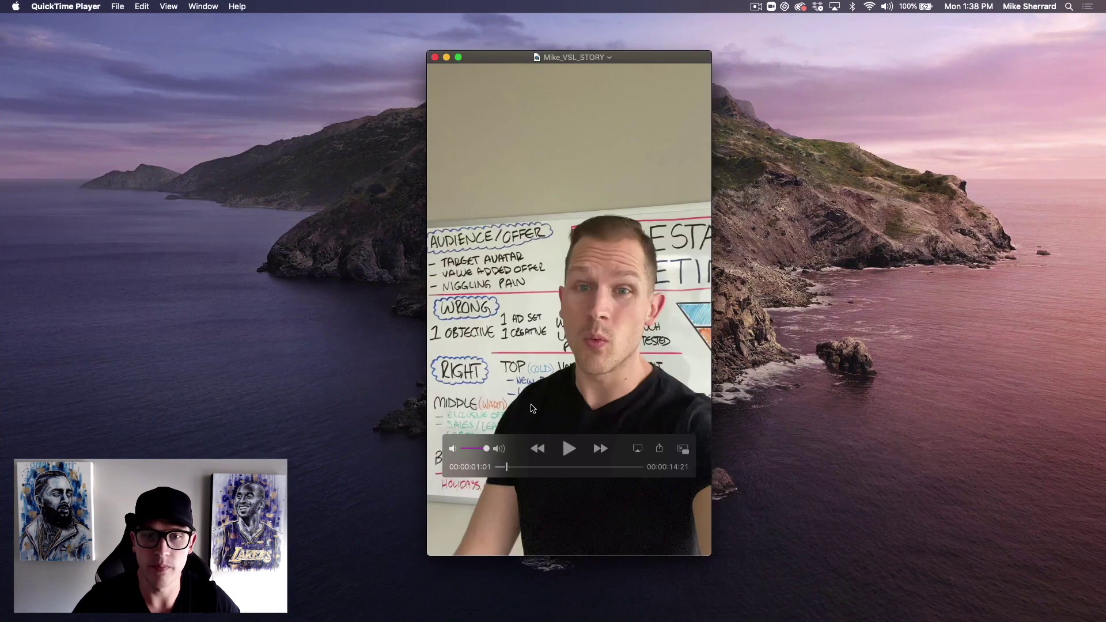
{"action": "key", "text": "ctrl+Left"}
Upload the VSL_STORY (1).mov video from the Desktop folder as the ad's media.
{"action": "scroll", "coordinate": [530, 408], "scroll_direction": "down", "scroll_amount": 3}
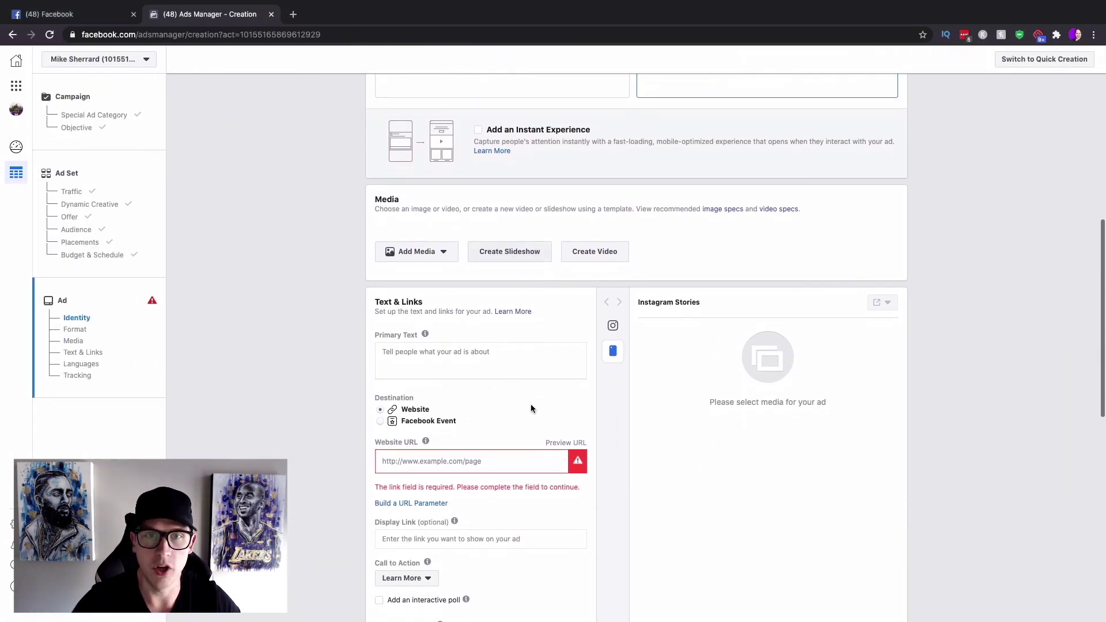
{"action": "scroll", "coordinate": [531, 408], "scroll_direction": "up", "scroll_amount": 6}
{"action": "scroll", "coordinate": [732, 247], "scroll_direction": "down", "scroll_amount": 3}
{"action": "scroll", "coordinate": [731, 246], "scroll_direction": "down", "scroll_amount": 2}
{"action": "left_click", "coordinate": [444, 316]}
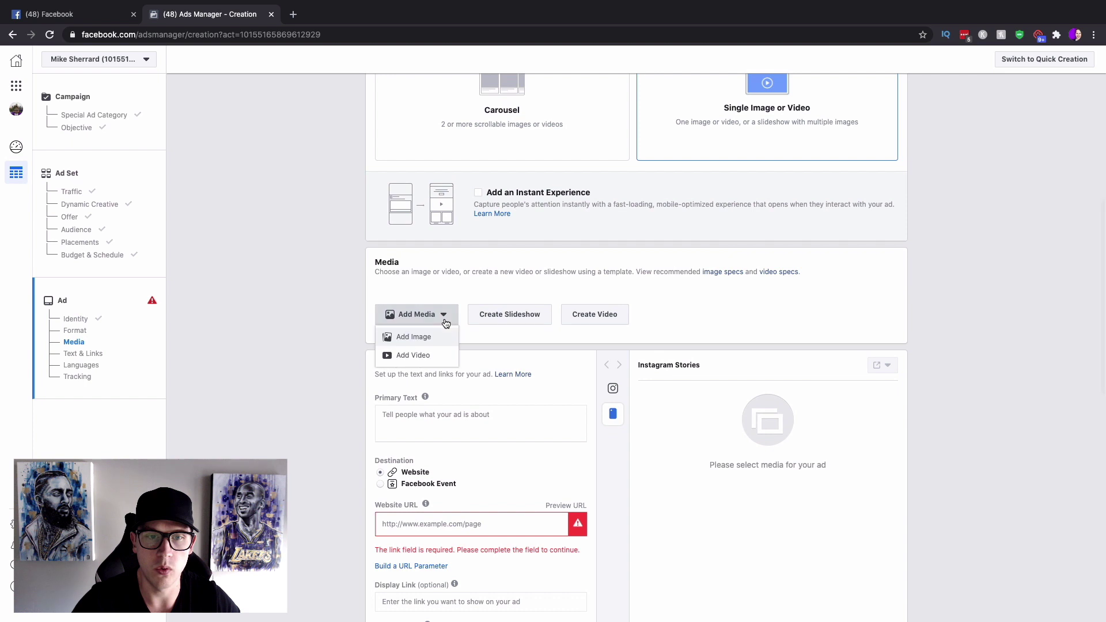
{"action": "left_click", "coordinate": [419, 353]}
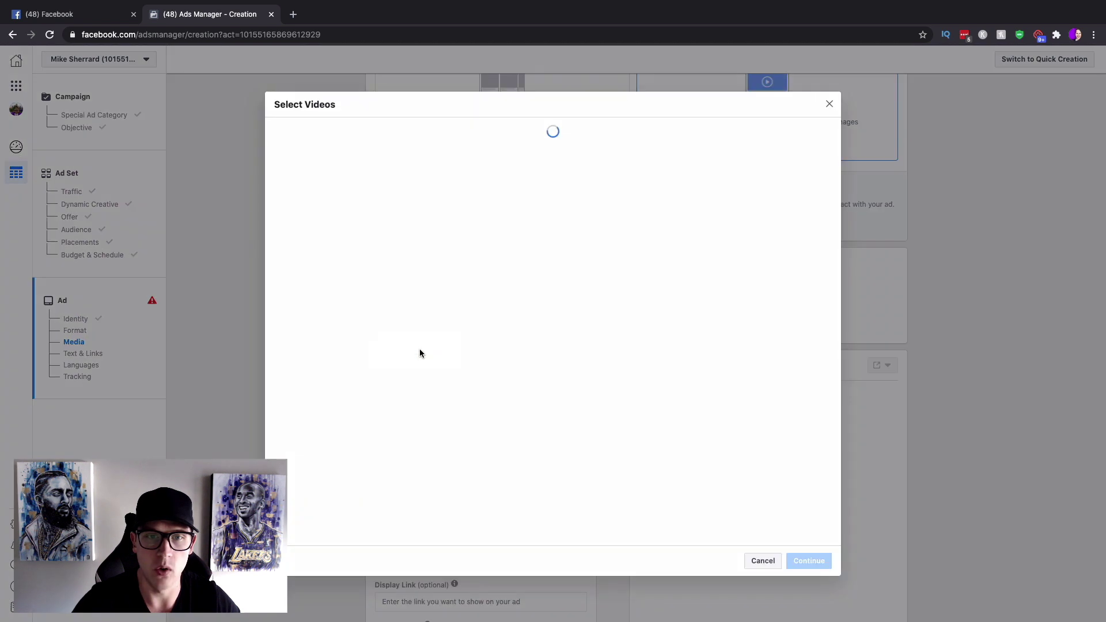
{"action": "left_click", "coordinate": [410, 133]}
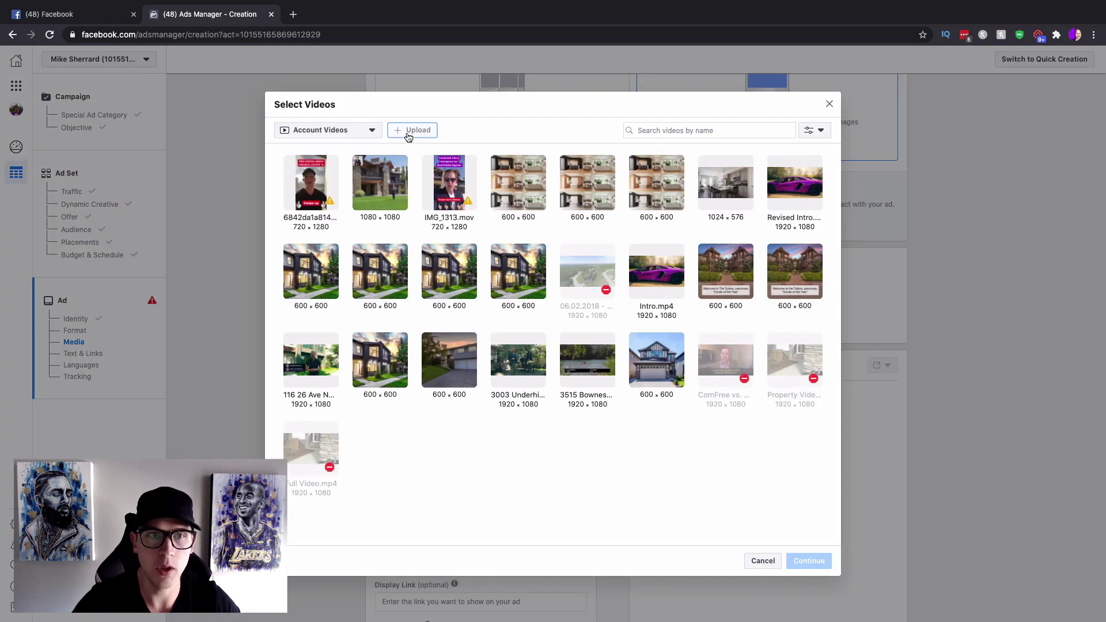
{"action": "left_click", "coordinate": [408, 77]}
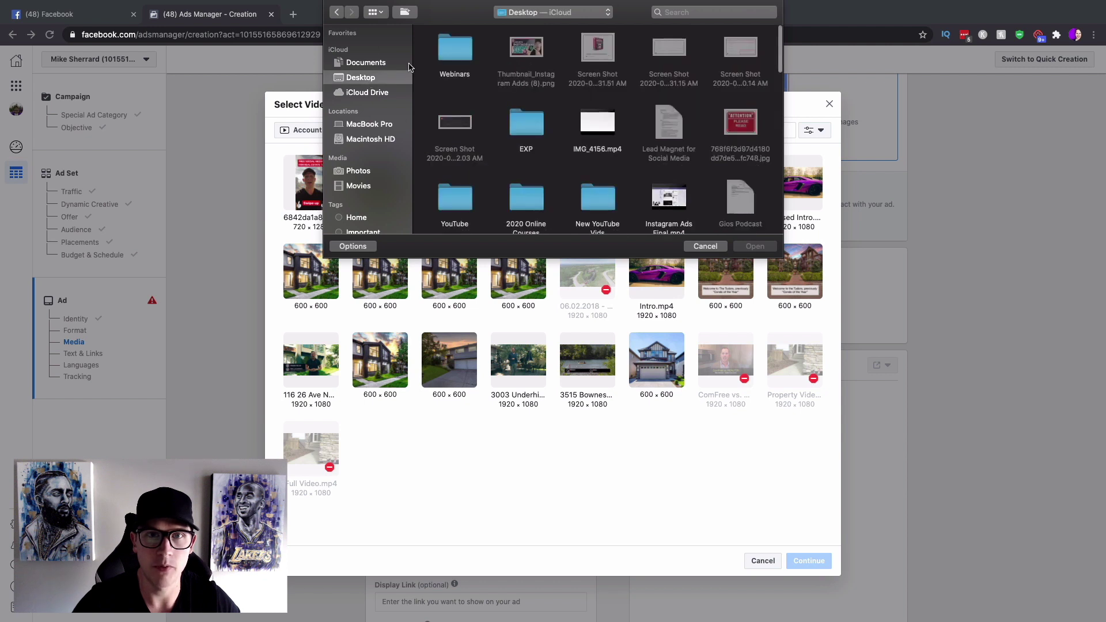
{"action": "scroll", "coordinate": [620, 163], "scroll_direction": "down", "scroll_amount": 10}
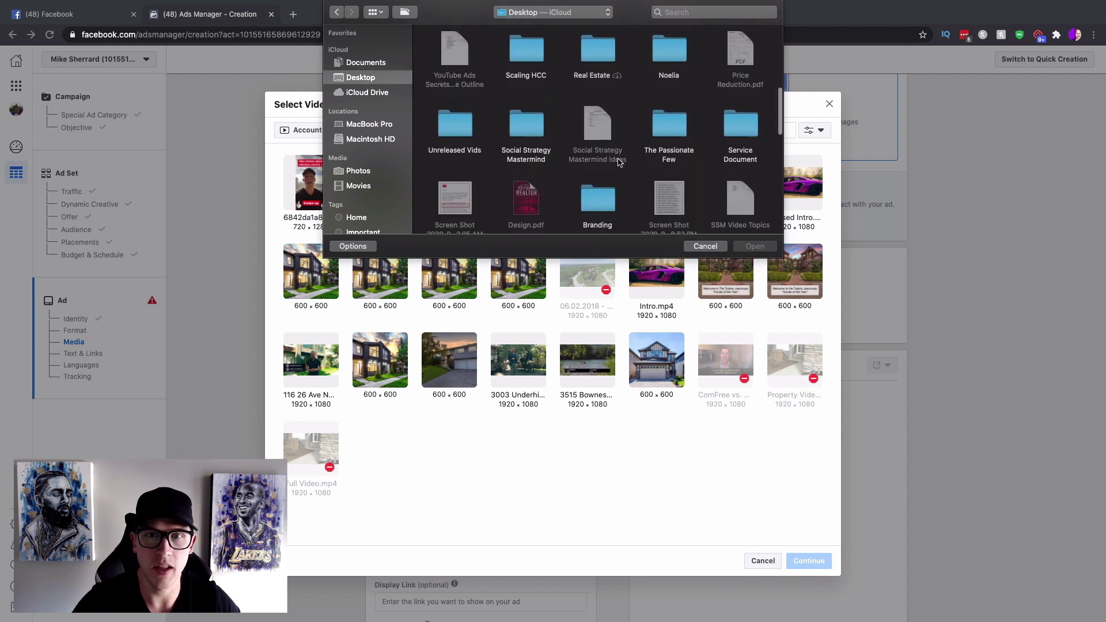
{"action": "scroll", "coordinate": [620, 163], "scroll_direction": "down", "scroll_amount": 10}
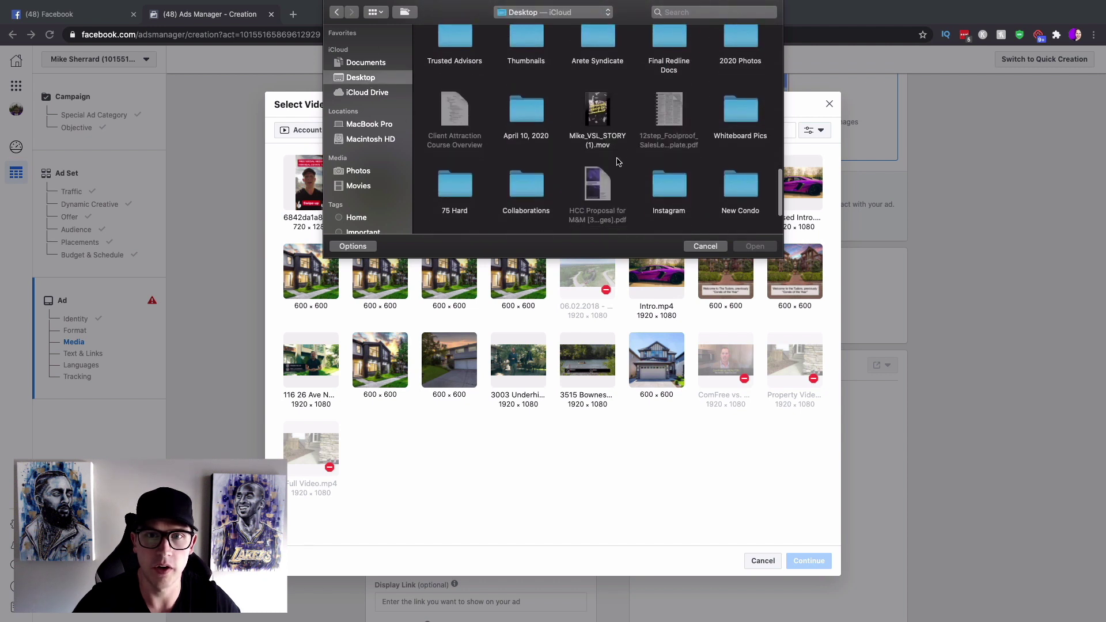
{"action": "double_click", "coordinate": [599, 127]}
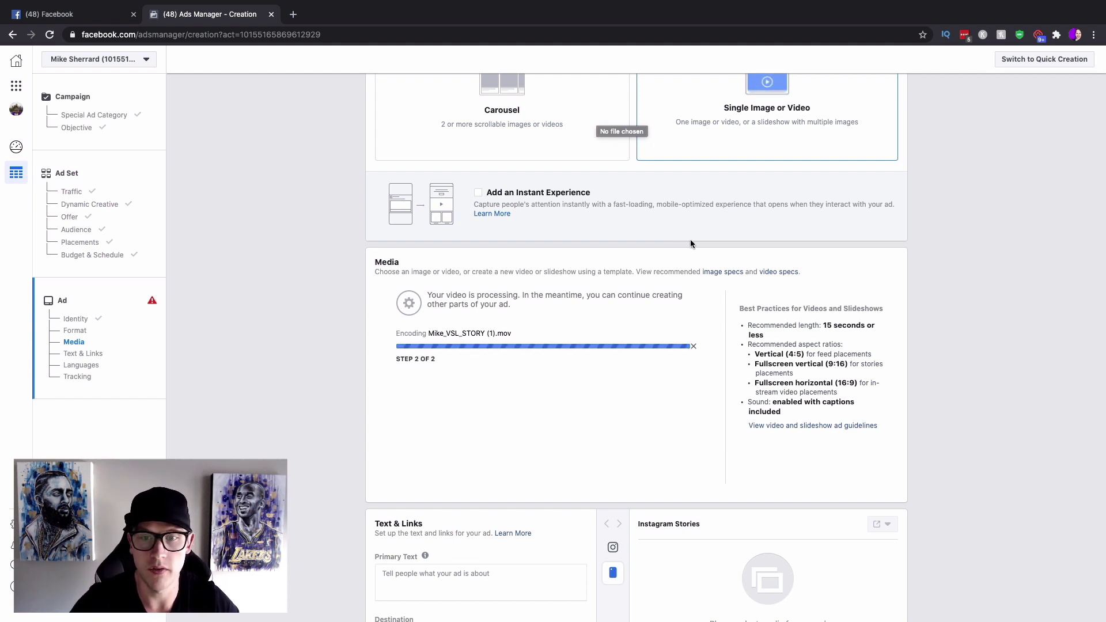
Open bitly.com in a new tab and copy the short link for Social Media Strategies for Realtors.
{"action": "scroll", "coordinate": [694, 251], "scroll_direction": "down", "scroll_amount": 4}
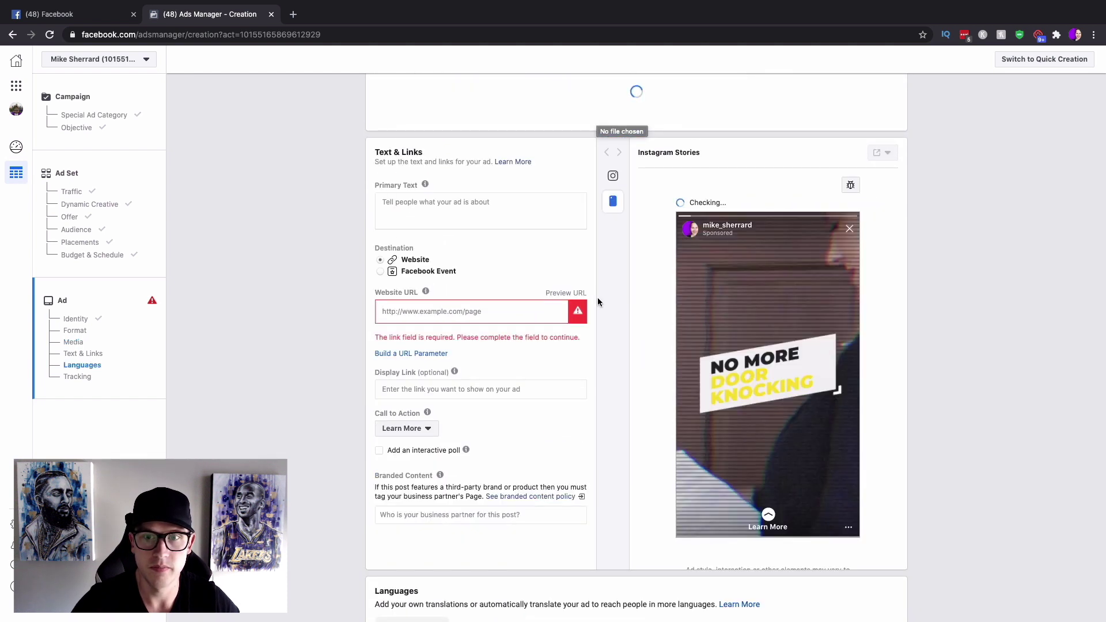
{"action": "scroll", "coordinate": [597, 297], "scroll_direction": "down", "scroll_amount": 4}
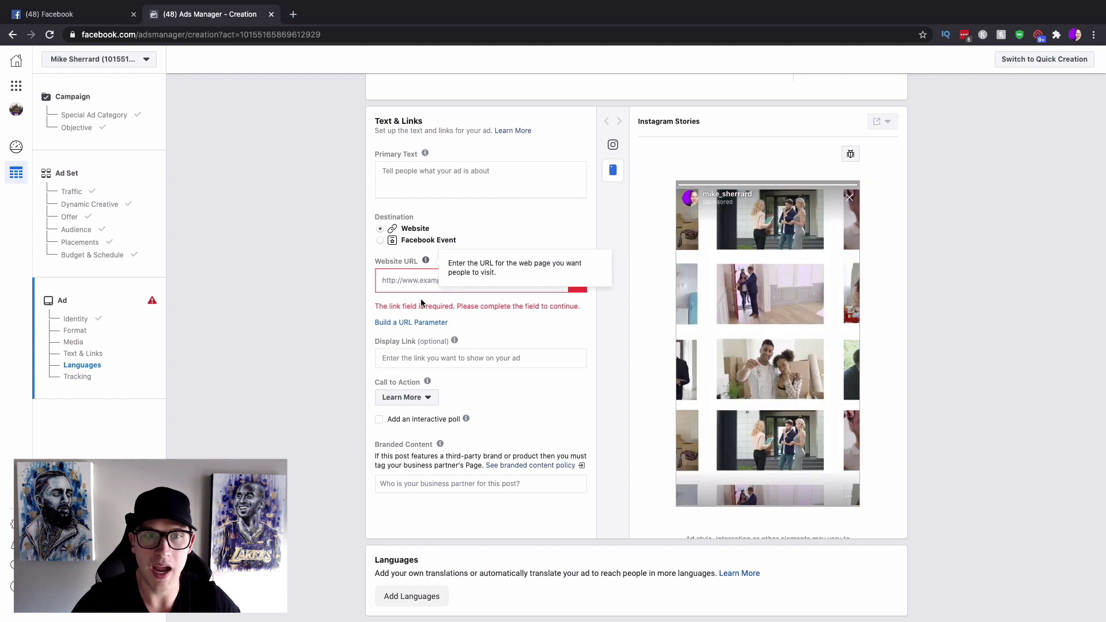
{"action": "left_click", "coordinate": [293, 14]}
{"action": "type", "text": "bitly.com"}
{"action": "key", "text": "Return"}
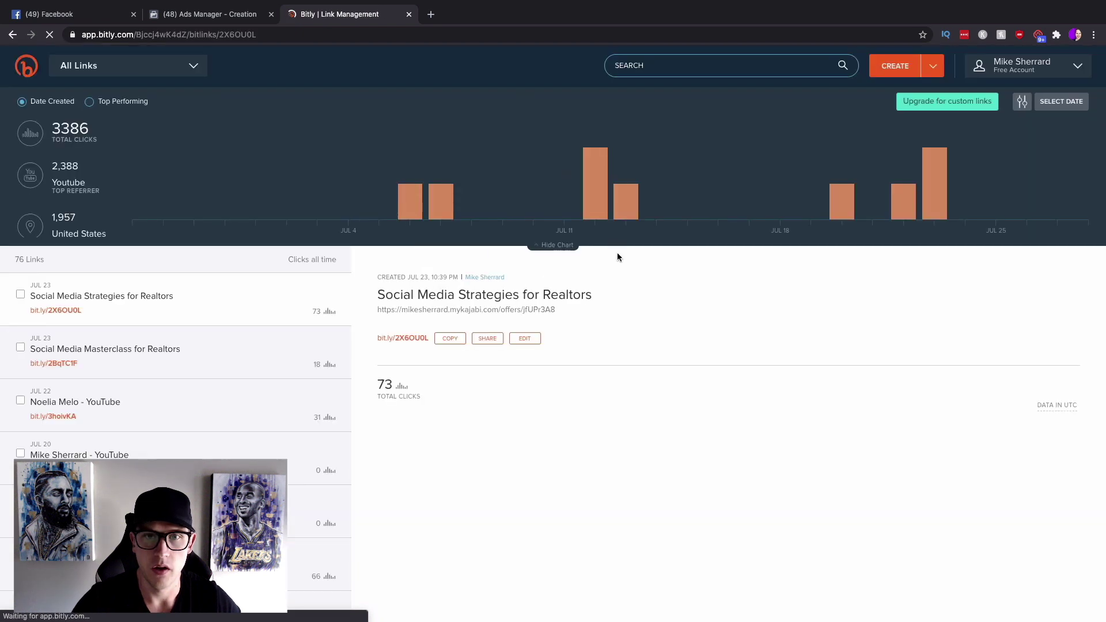
{"action": "left_click", "coordinate": [441, 344]}
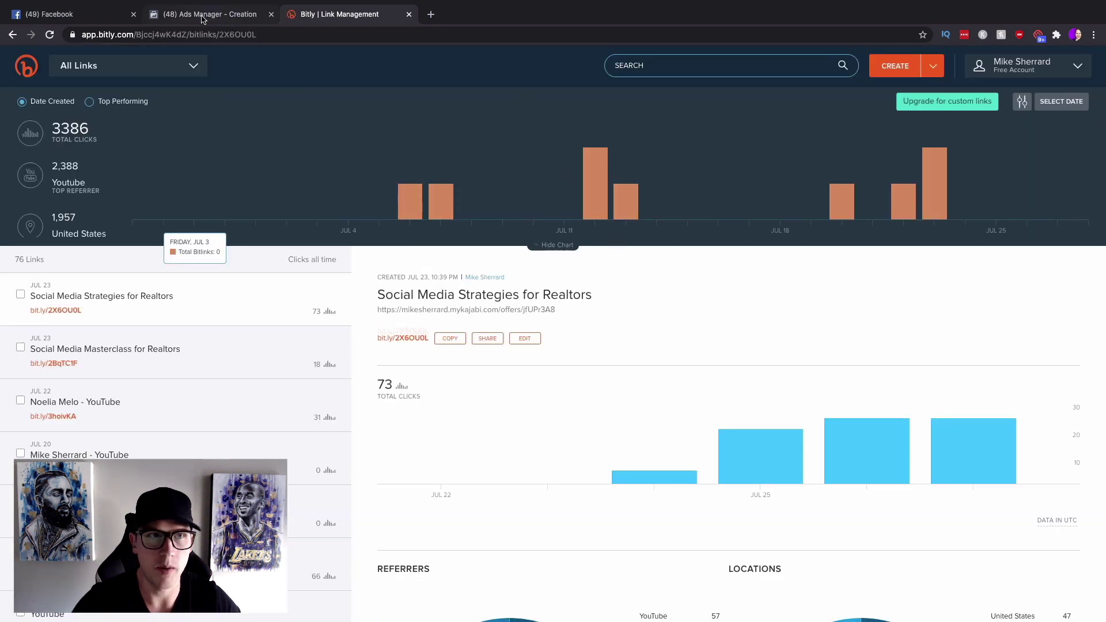
{"action": "left_click", "coordinate": [210, 14]}
{"action": "left_click", "coordinate": [440, 284]}
{"action": "key", "text": "ctrl+v"}
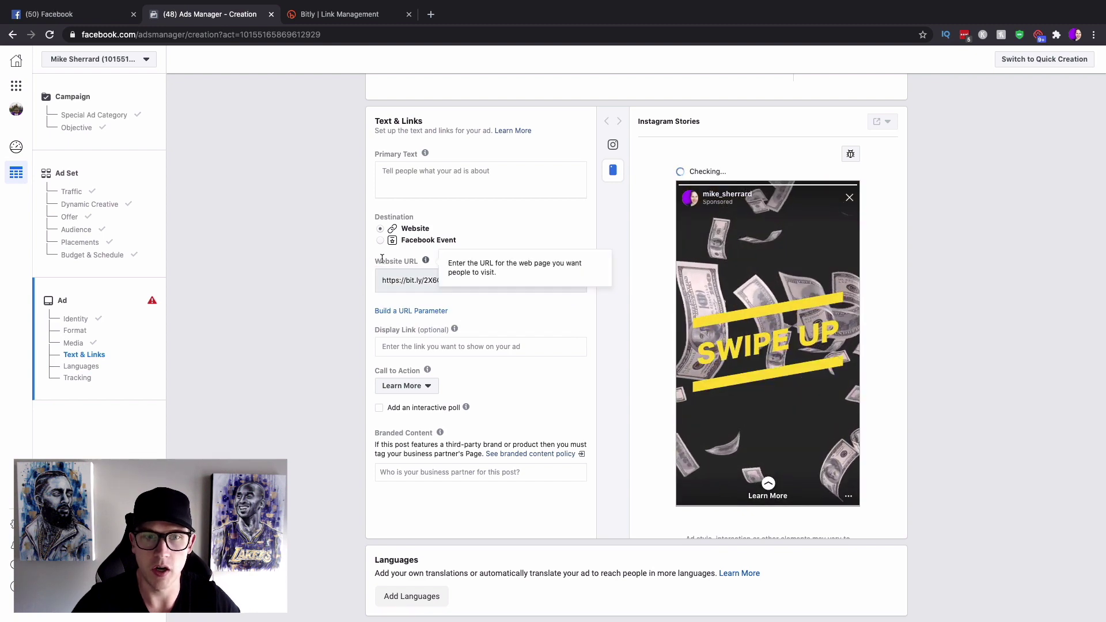
{"action": "left_click", "coordinate": [439, 167]}
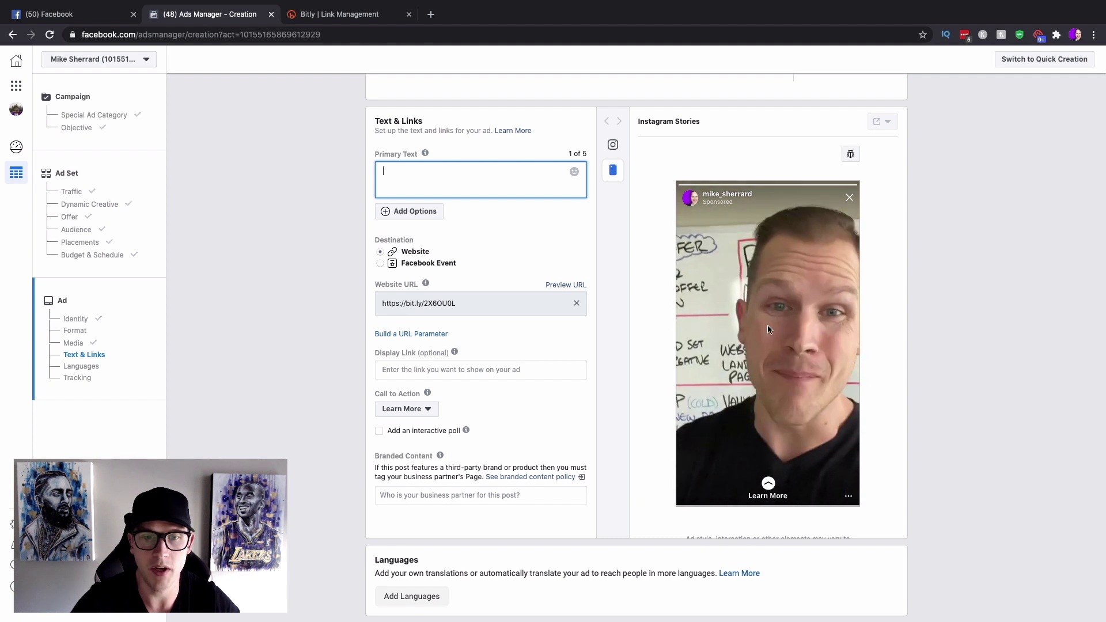
Set the ad's call to action to Watch More.
{"action": "scroll", "coordinate": [479, 400], "scroll_direction": "down", "scroll_amount": 2}
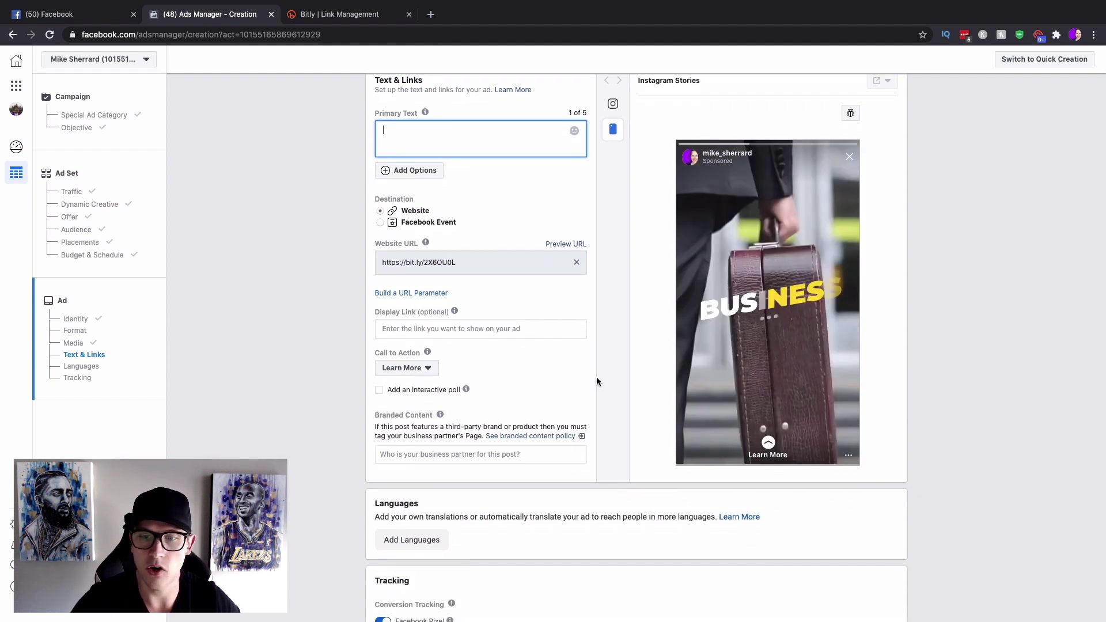
{"action": "left_click", "coordinate": [426, 369]}
{"action": "scroll", "coordinate": [431, 495], "scroll_direction": "down", "scroll_amount": 3}
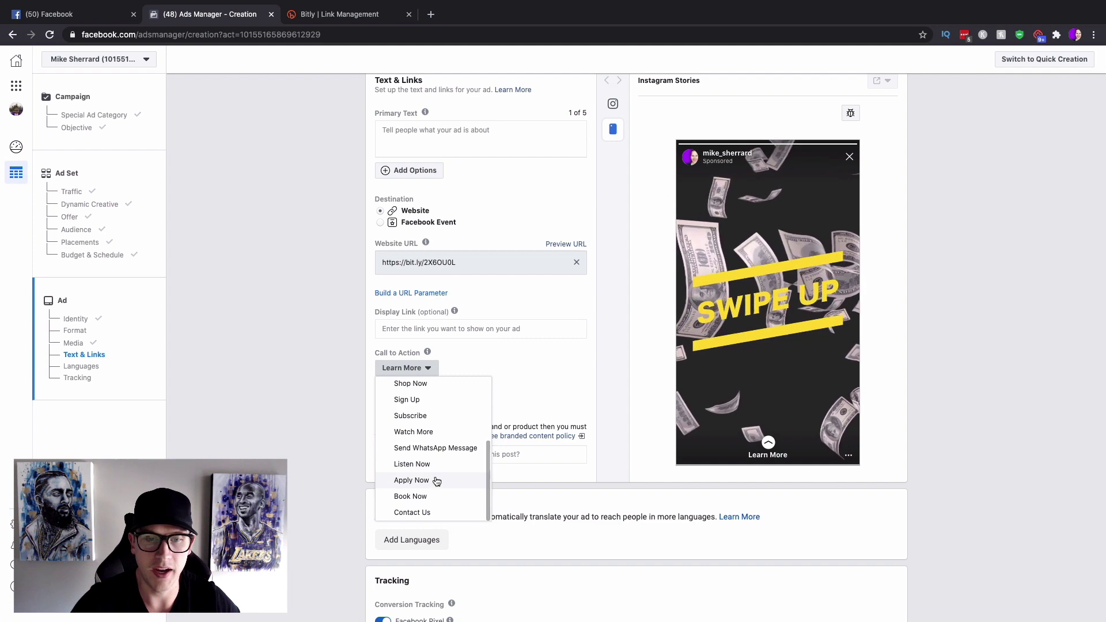
{"action": "scroll", "coordinate": [442, 432], "scroll_direction": "up", "scroll_amount": 1}
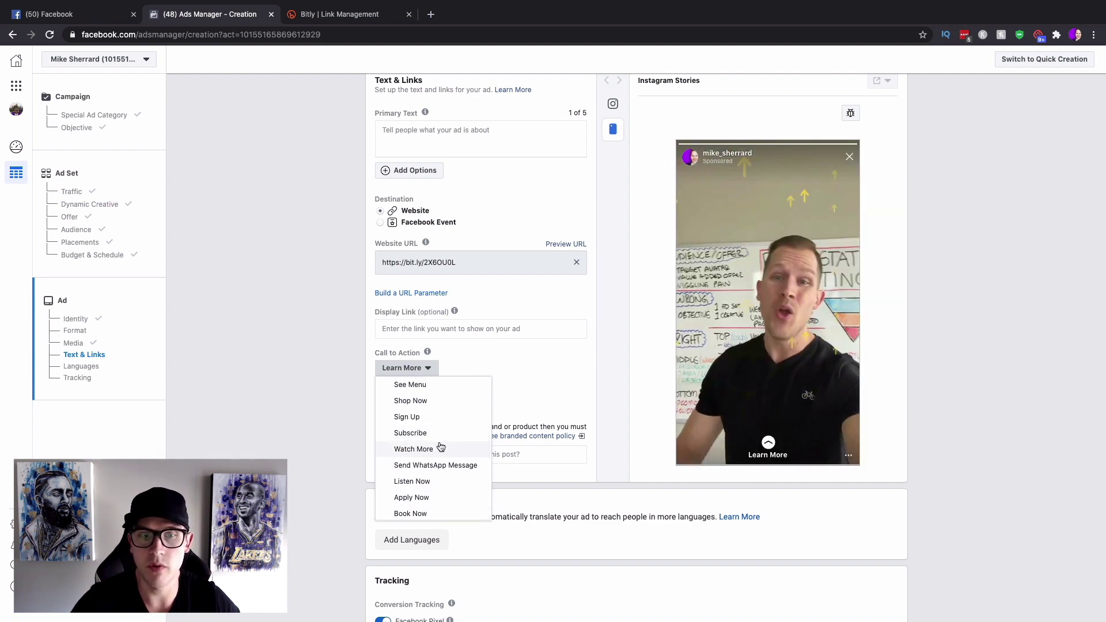
{"action": "left_click", "coordinate": [441, 447]}
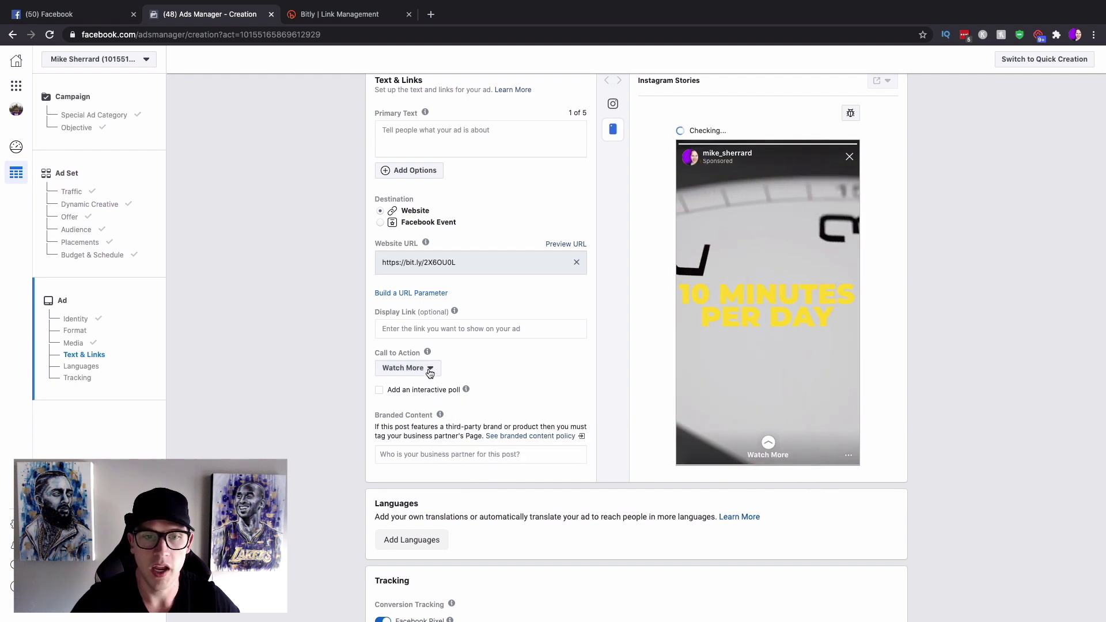
Examine the other call-to-action options available for the ad without changing the selection.
{"action": "scroll", "coordinate": [437, 386], "scroll_direction": "up", "scroll_amount": 3}
{"action": "scroll", "coordinate": [450, 392], "scroll_direction": "down", "scroll_amount": 4}
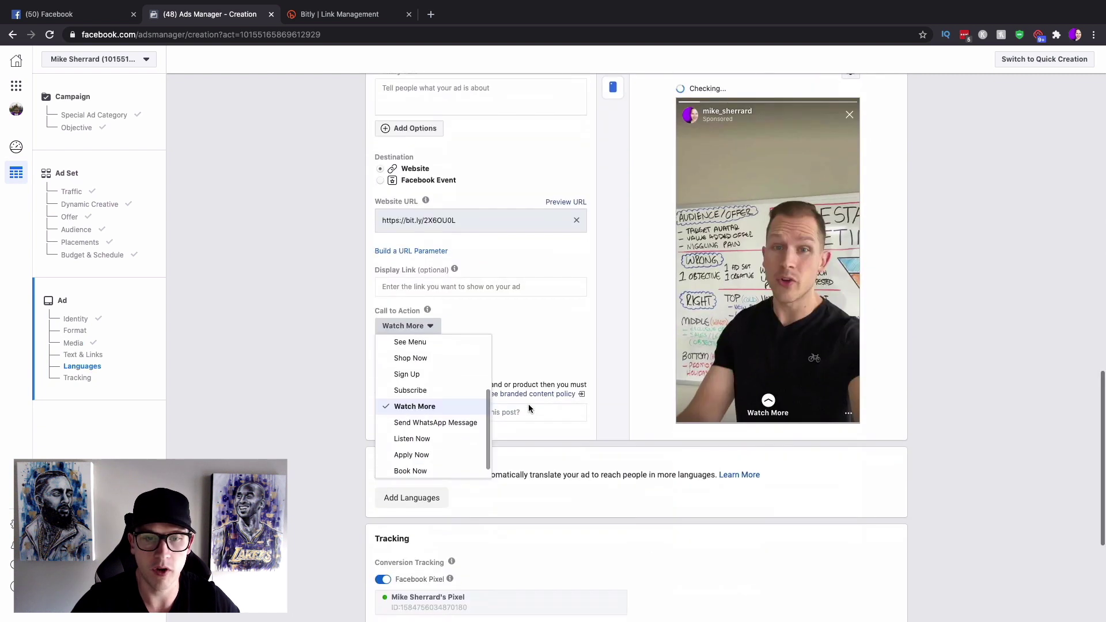
{"action": "scroll", "coordinate": [455, 385], "scroll_direction": "up", "scroll_amount": 2}
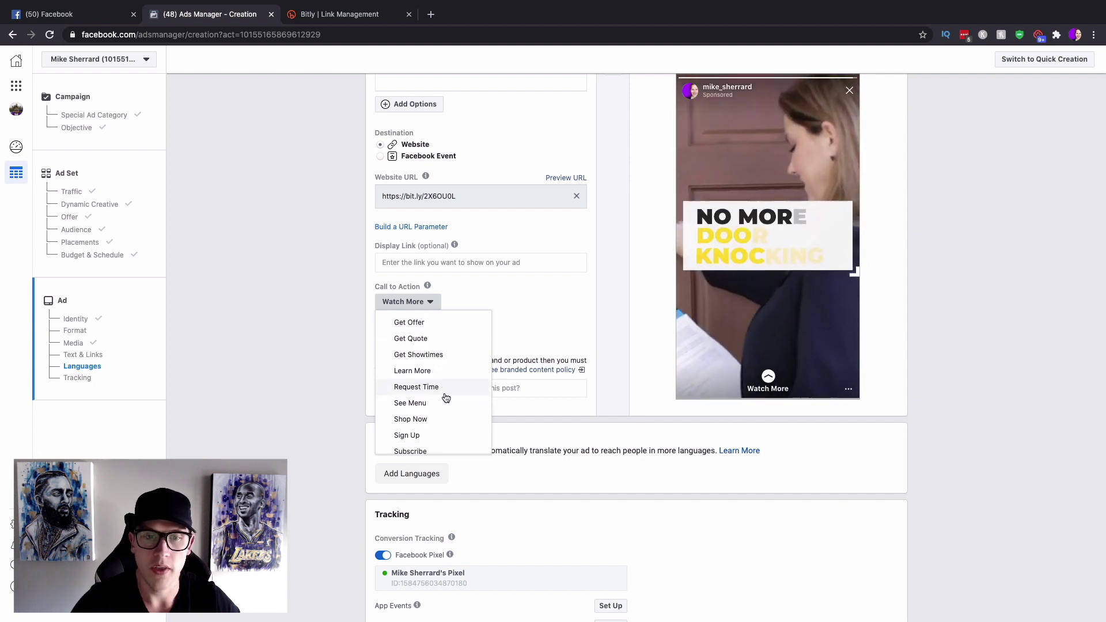
{"action": "scroll", "coordinate": [446, 398], "scroll_direction": "down", "scroll_amount": 1}
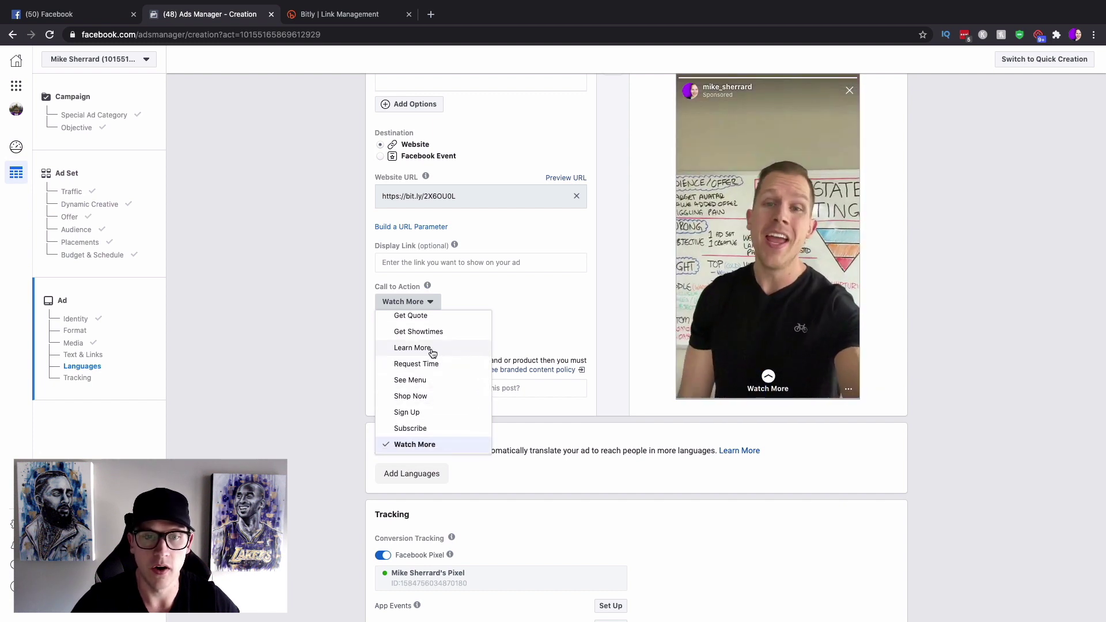
{"action": "scroll", "coordinate": [433, 353], "scroll_direction": "up", "scroll_amount": 3}
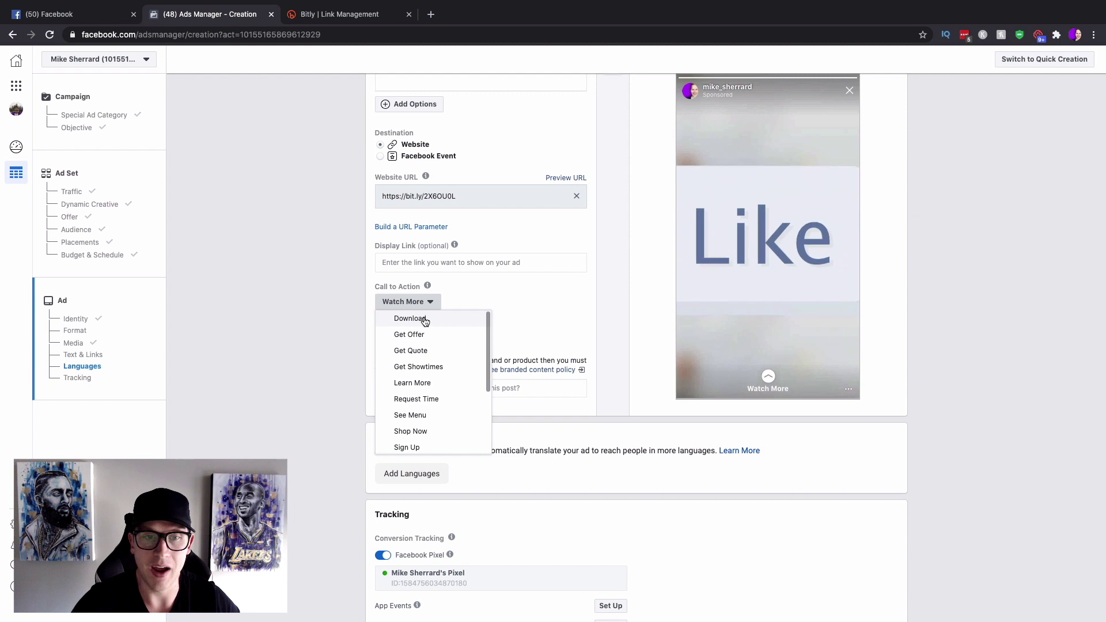
{"action": "scroll", "coordinate": [434, 342], "scroll_direction": "down", "scroll_amount": 4}
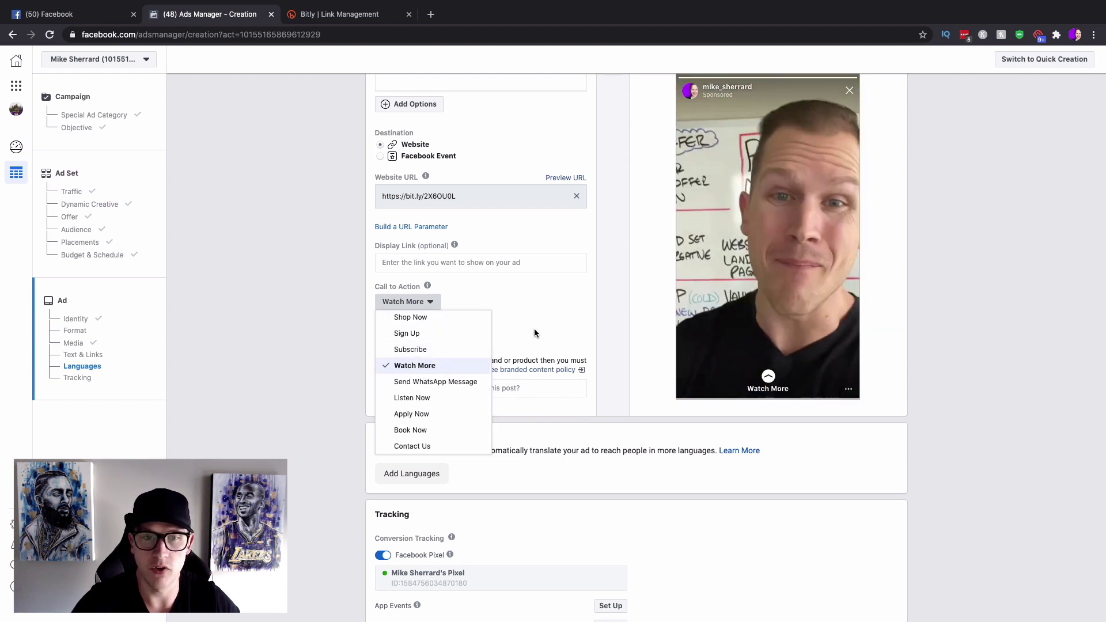
{"action": "scroll", "coordinate": [458, 352], "scroll_direction": "up", "scroll_amount": 3}
{"action": "left_click", "coordinate": [516, 317]}
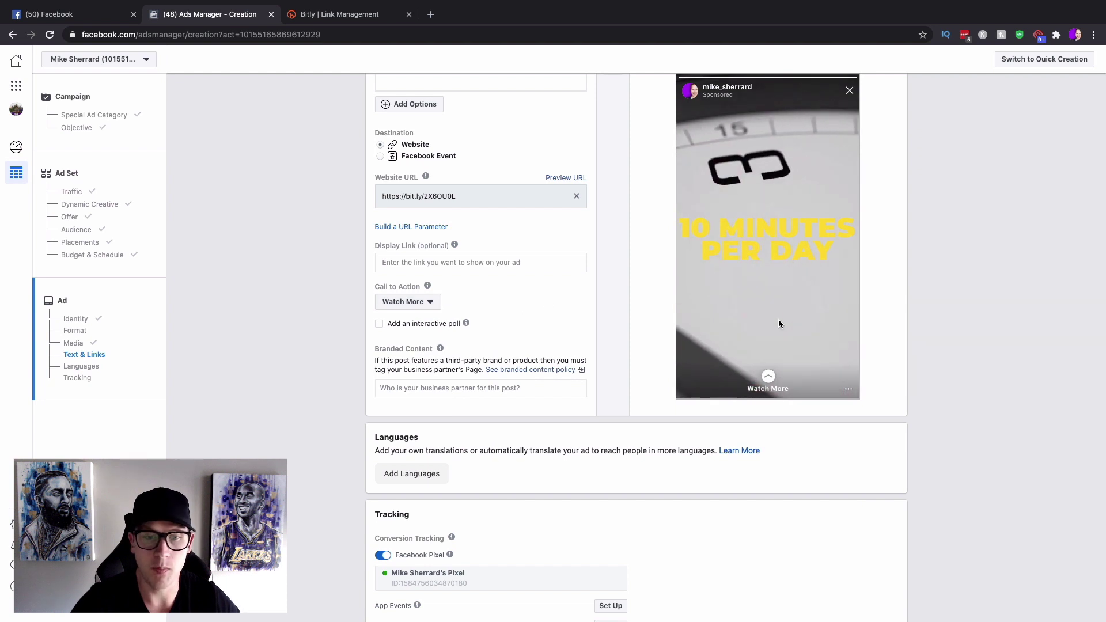